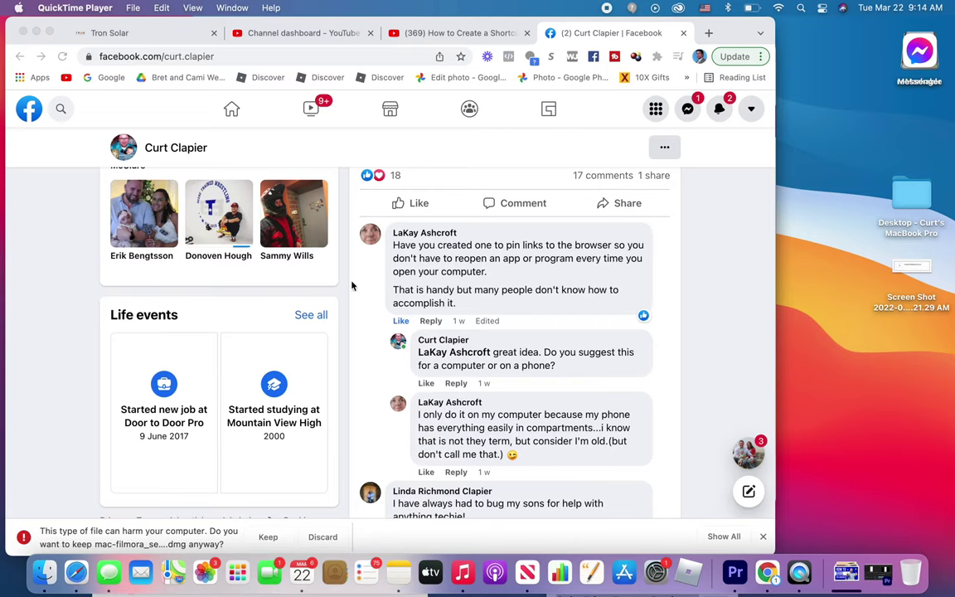
Show the YouTube Studio channel dashboard tab and close the Dock-shortcut tutorial video tab
left_click(450, 30)
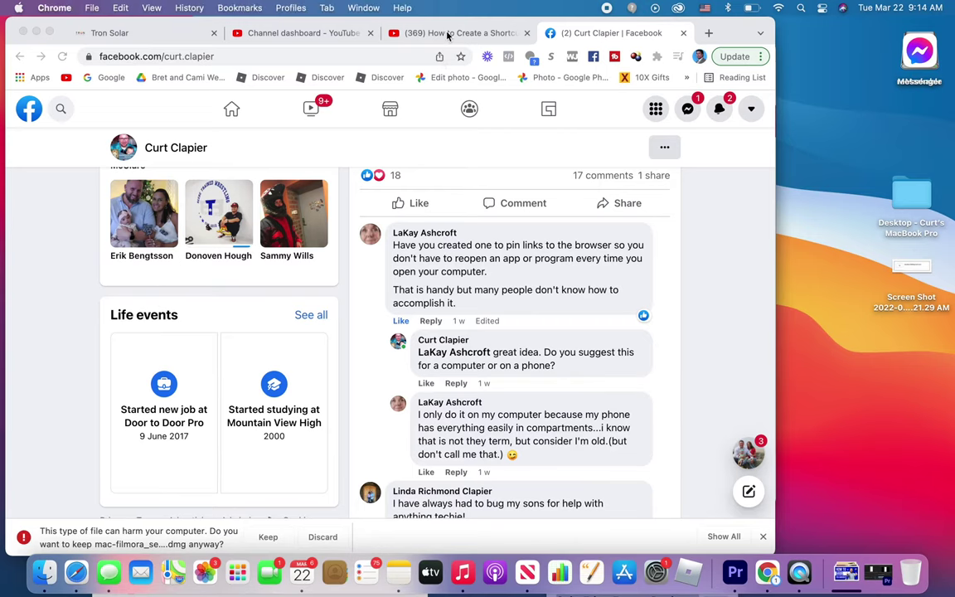
left_click(294, 55)
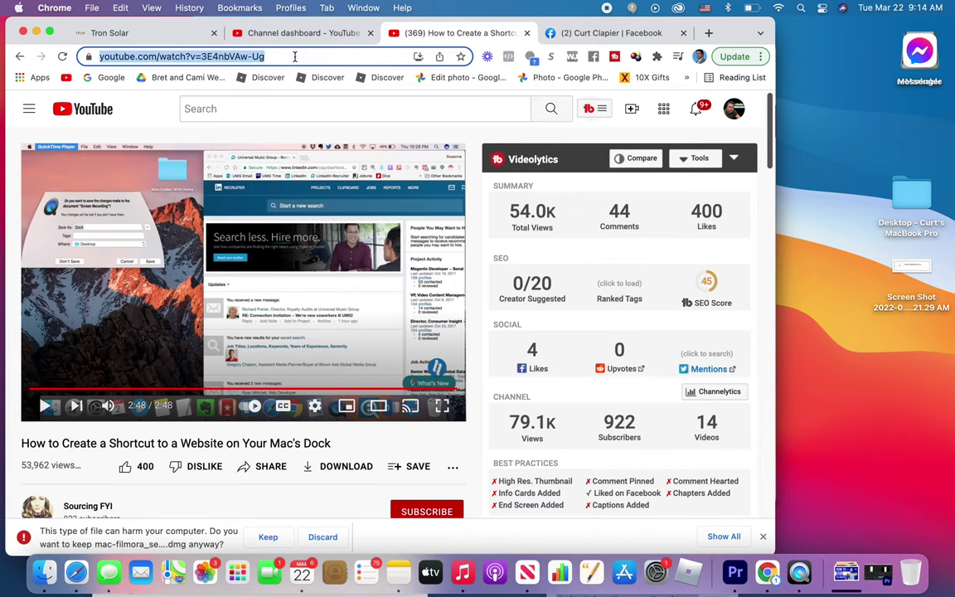
left_click(299, 33)
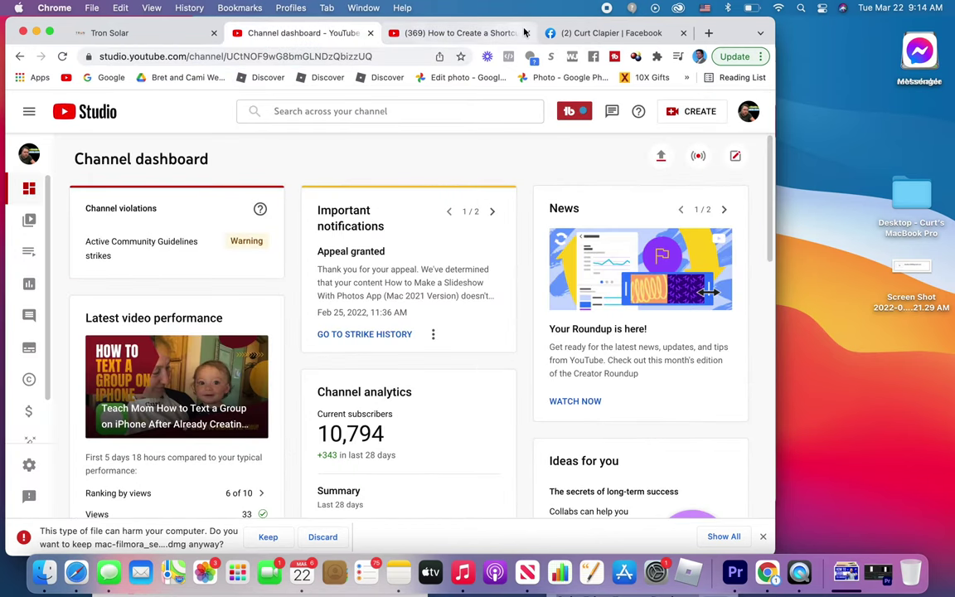
middle_click(477, 31)
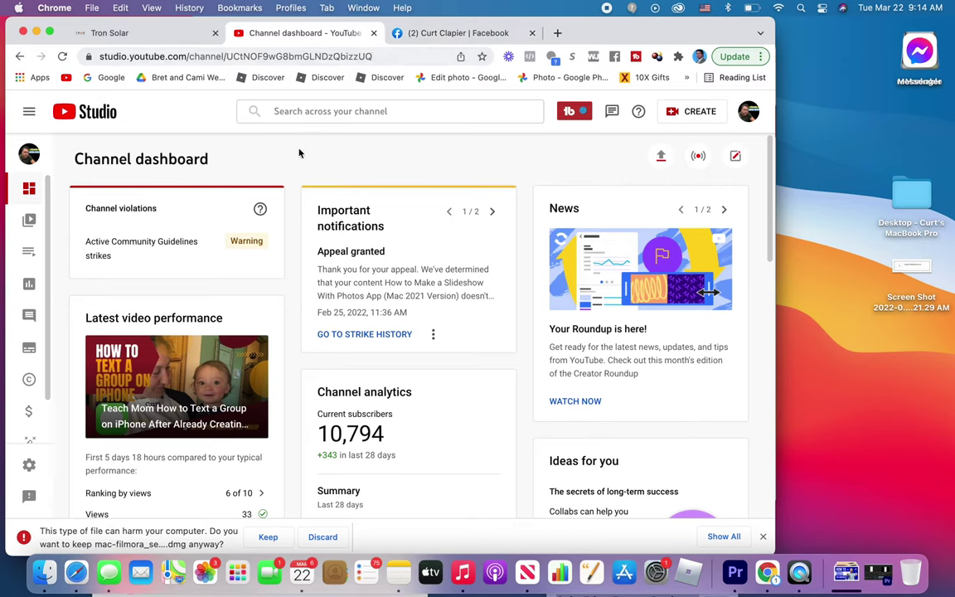
left_click(378, 56)
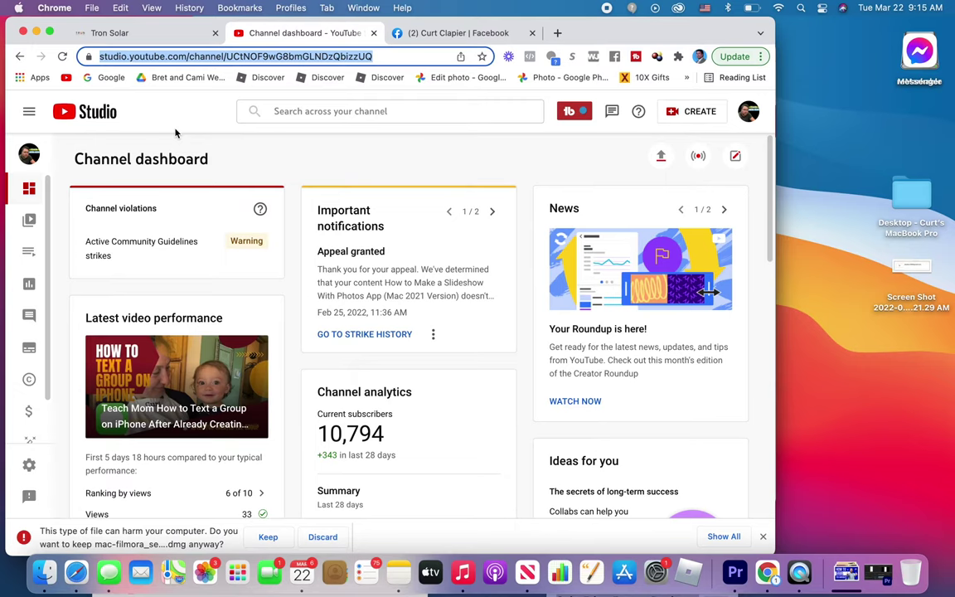
Open the Aurora Solar login page in a new Chrome tab from the 'v2' address suggestion
left_click(558, 34)
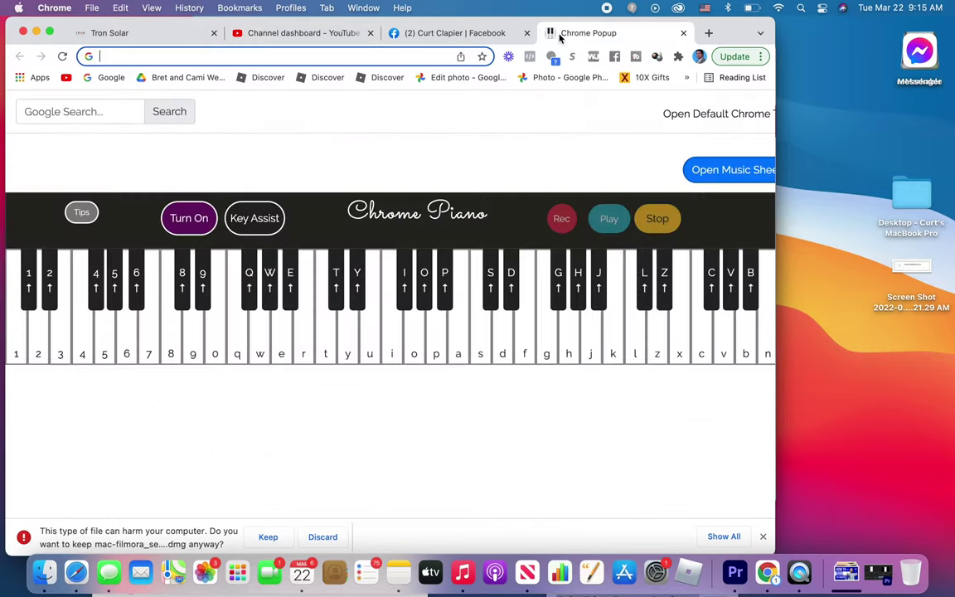
left_click(408, 58)
type("v")
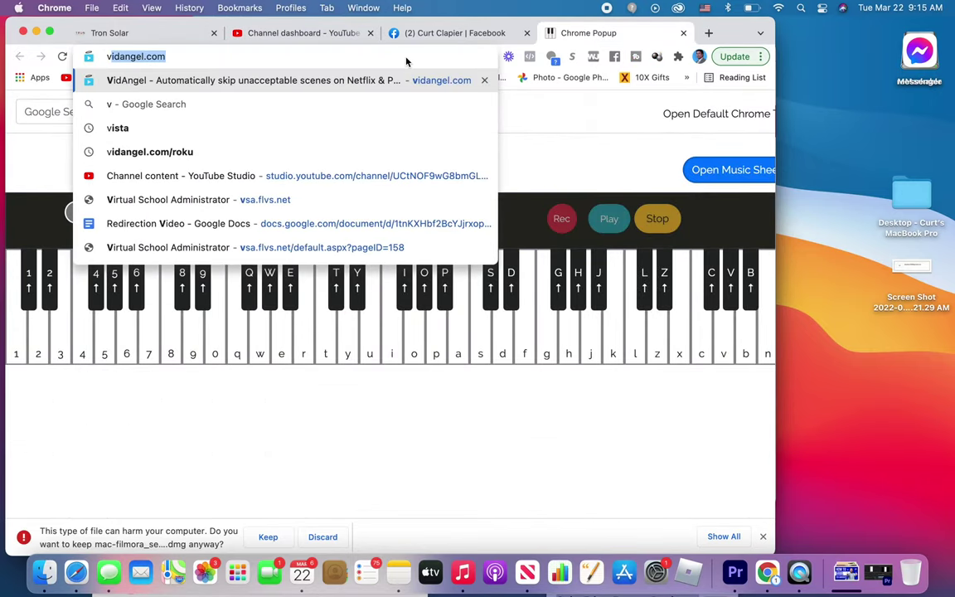
type("s")
key("BackSpace")
key("BackSpace")
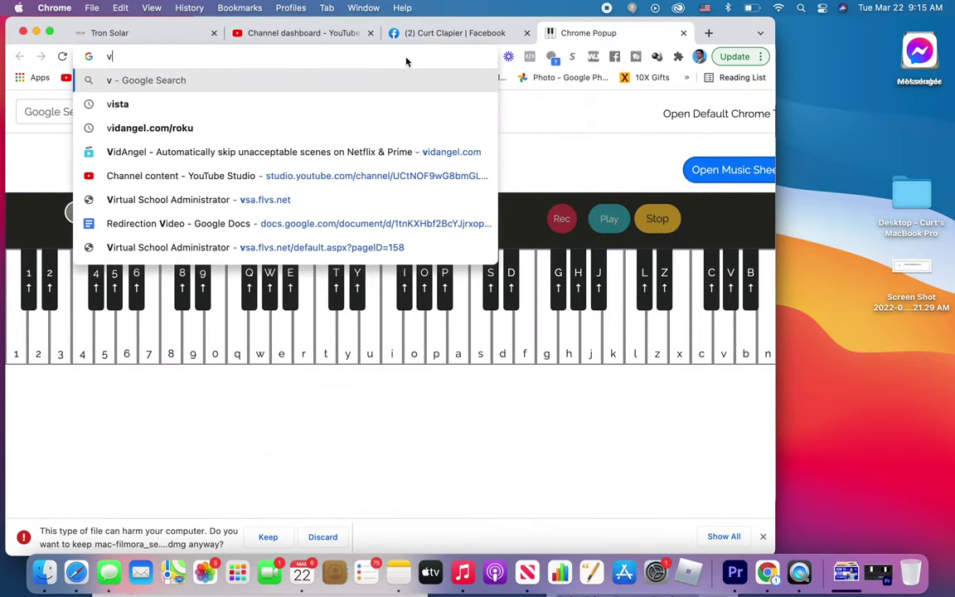
type("2")
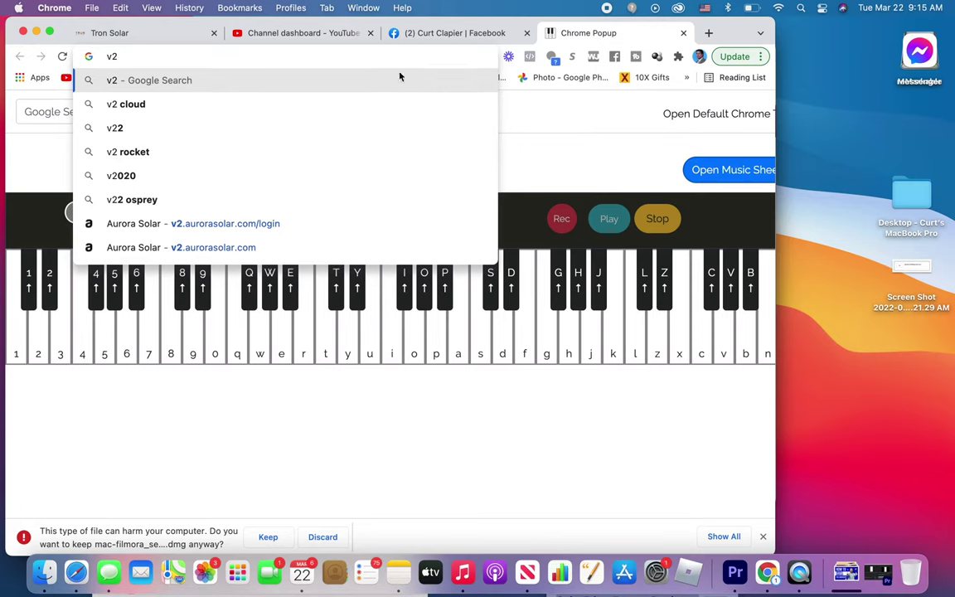
left_click(315, 222)
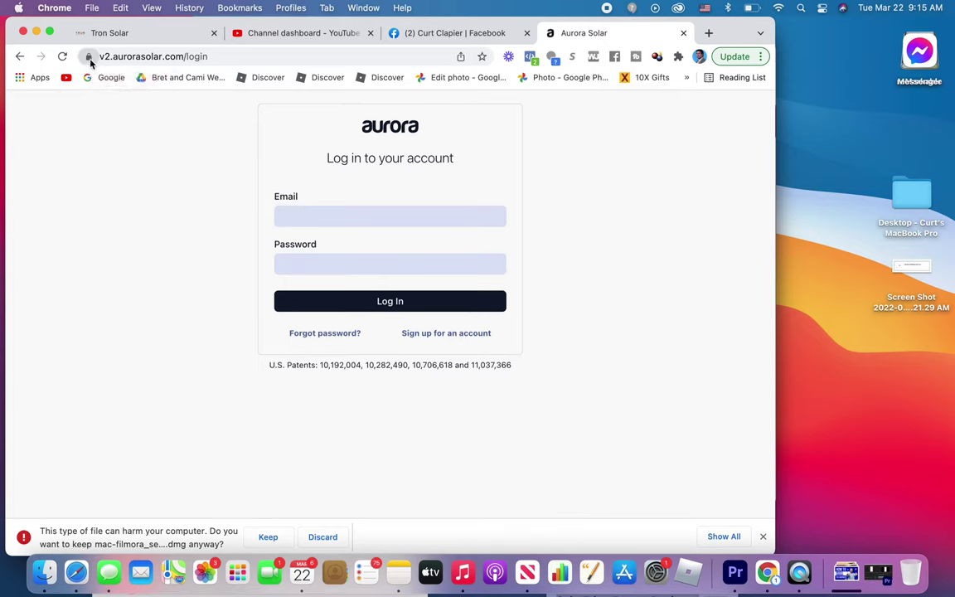
Drag the login page's link onto the desktop as an Aurora Solar shortcut and discard the download warning
left_click_drag(90, 60, 836, 393)
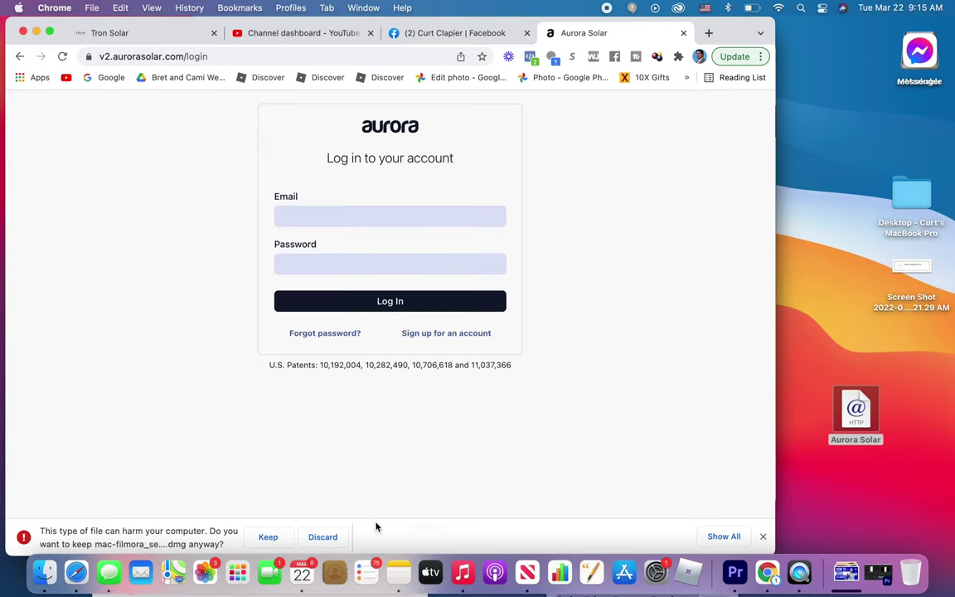
left_click(325, 537)
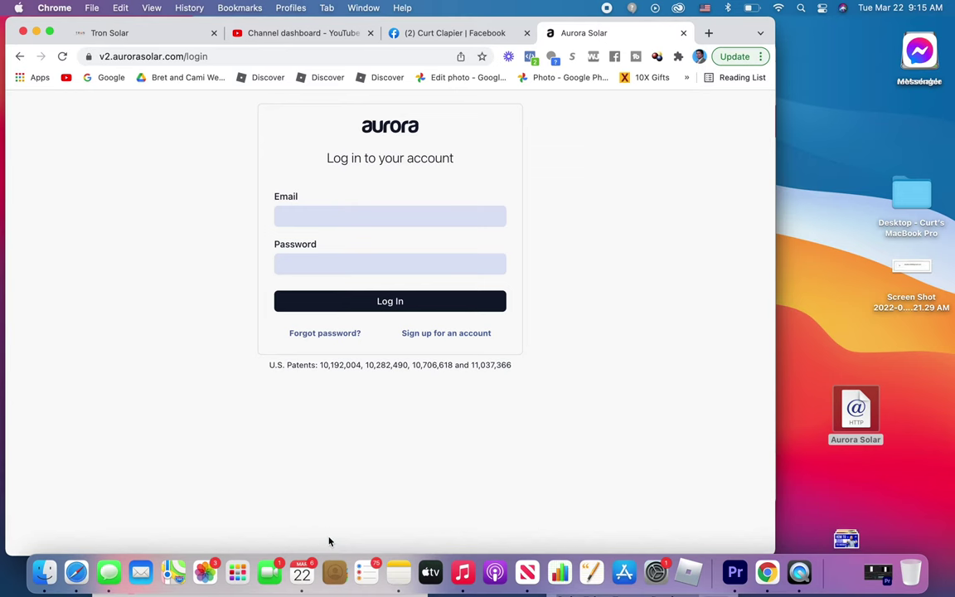
left_click(75, 573)
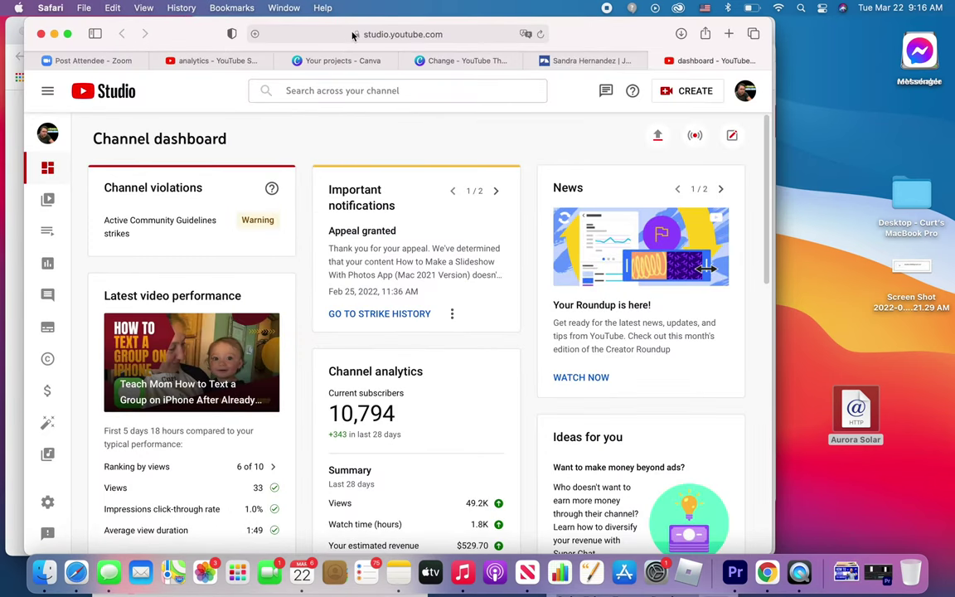
Drag Safari's YouTube Studio dashboard URL onto the desktop above the Aurora Solar shortcut
left_click(437, 37)
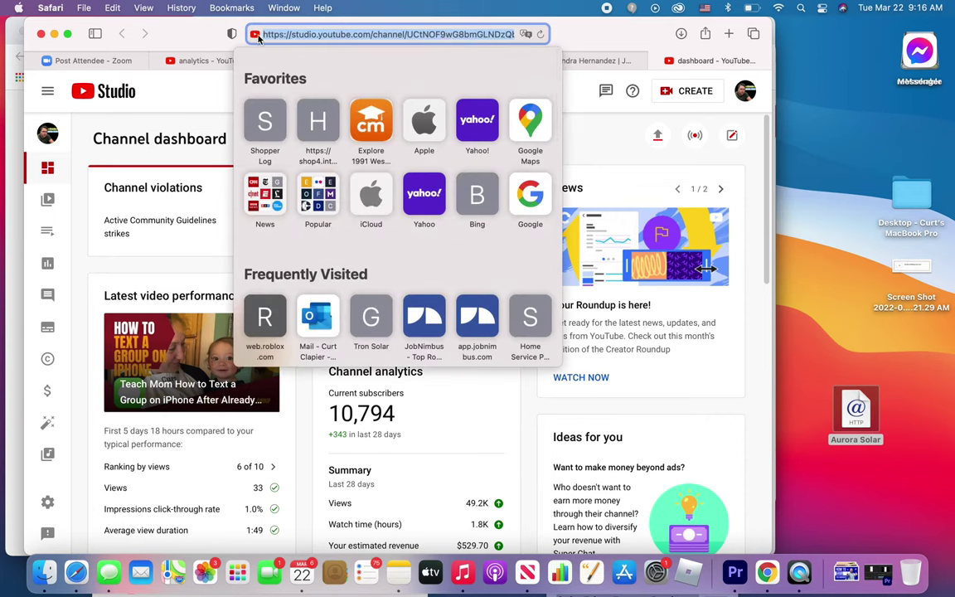
left_click_drag(257, 38, 834, 352)
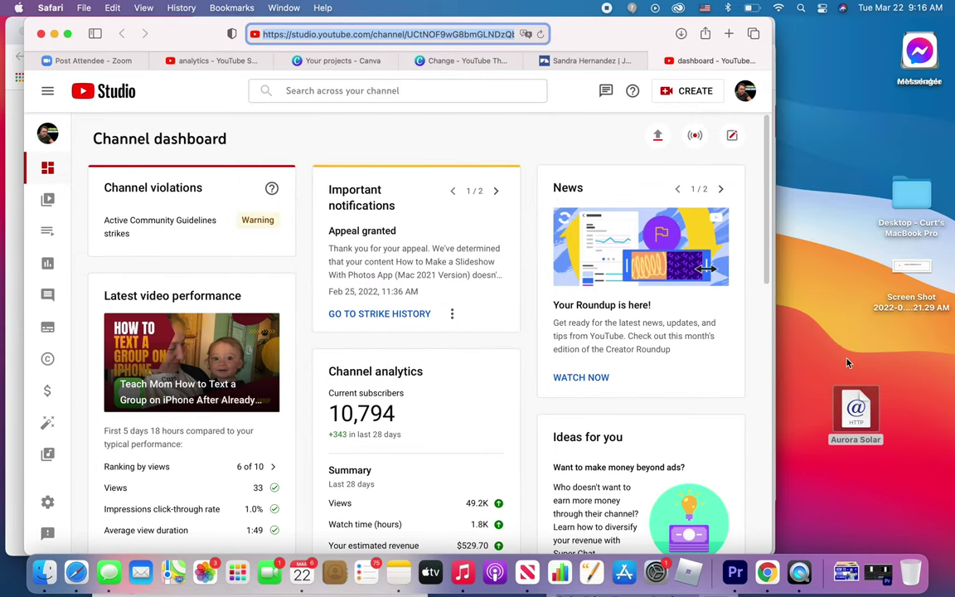
left_click_drag(858, 416, 845, 448)
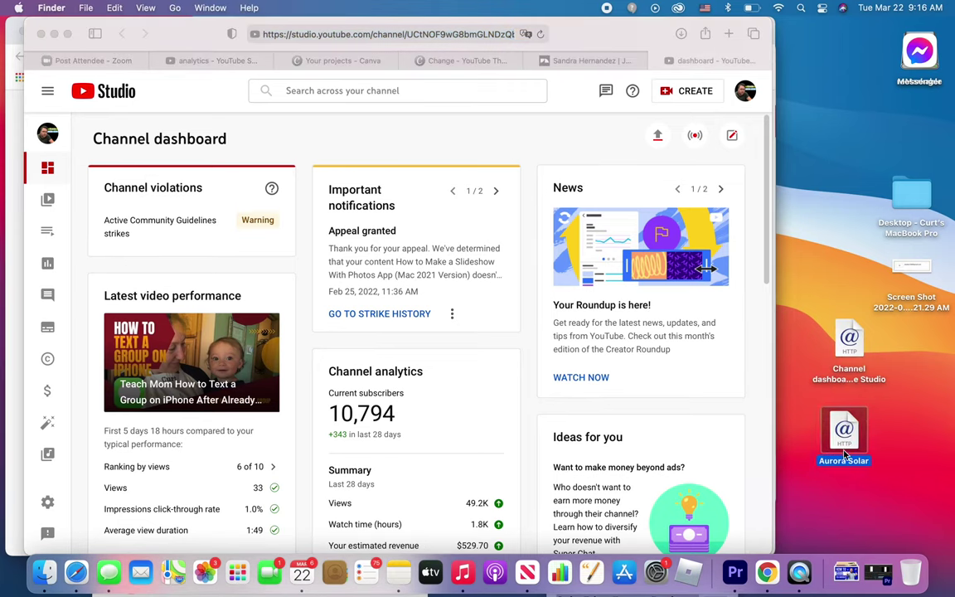
Rename the dashboard shortcut to 'My Youtube Dashboard' and open it in Safari
left_click(854, 380)
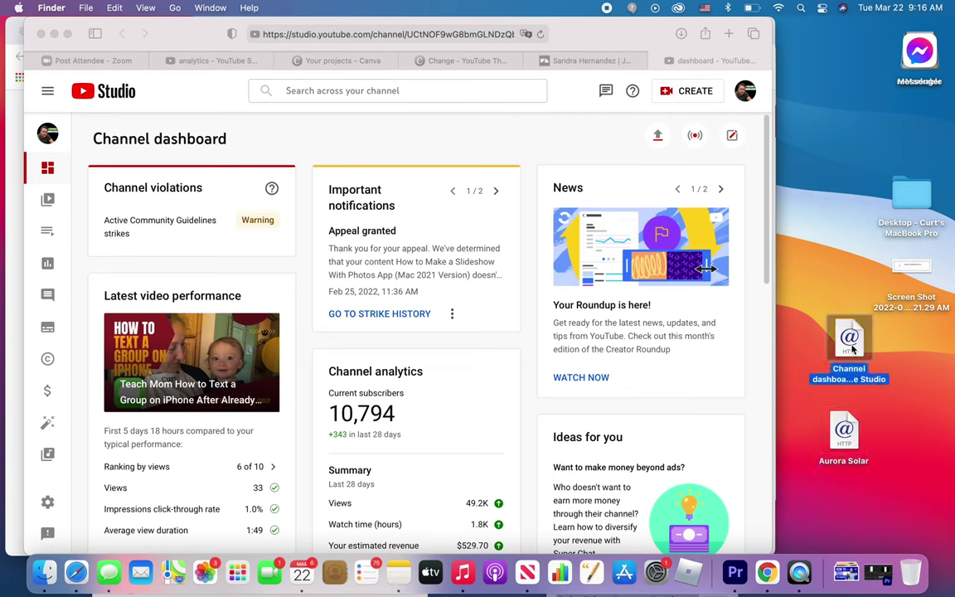
mouse_move(853, 348)
left_mouse_down()
mouse_move(759, 320)
mouse_move(846, 351)
left_mouse_up()
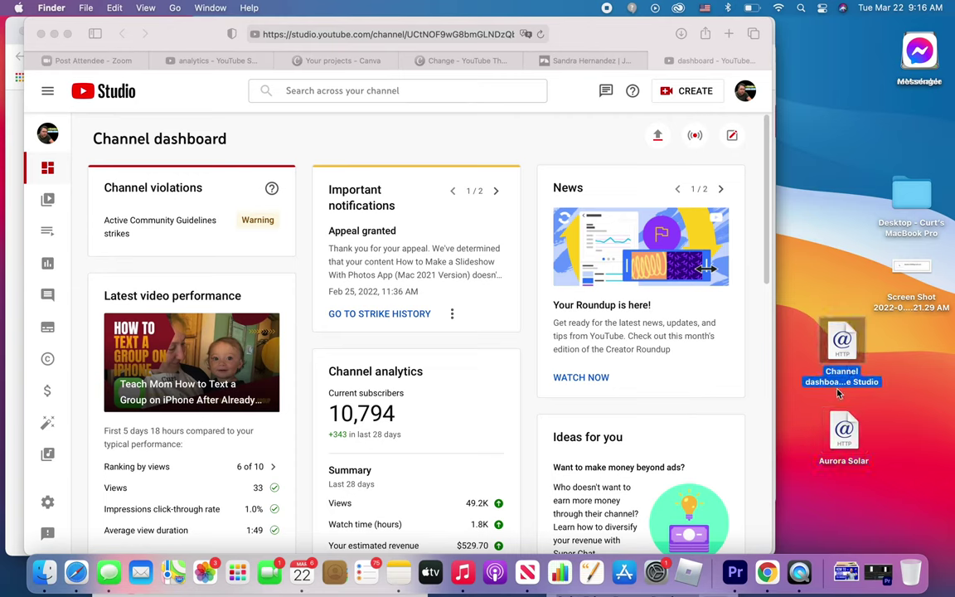
left_click(845, 381)
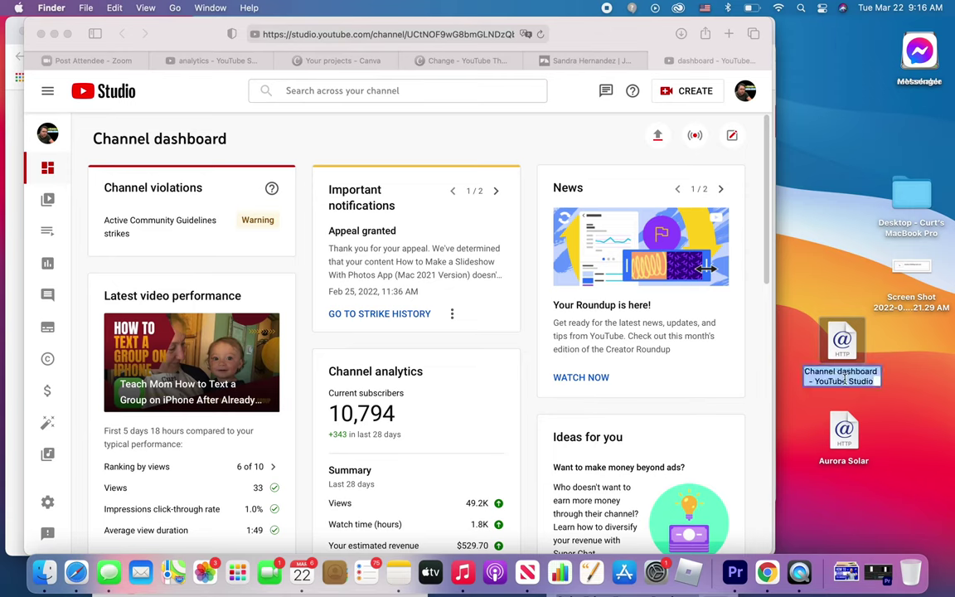
type("My")
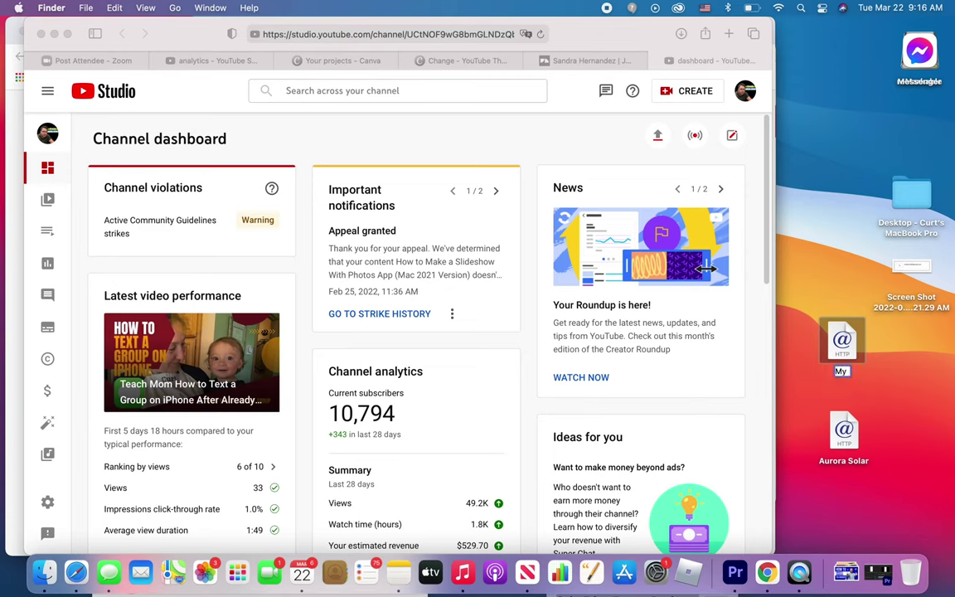
type(" Youtube Chan")
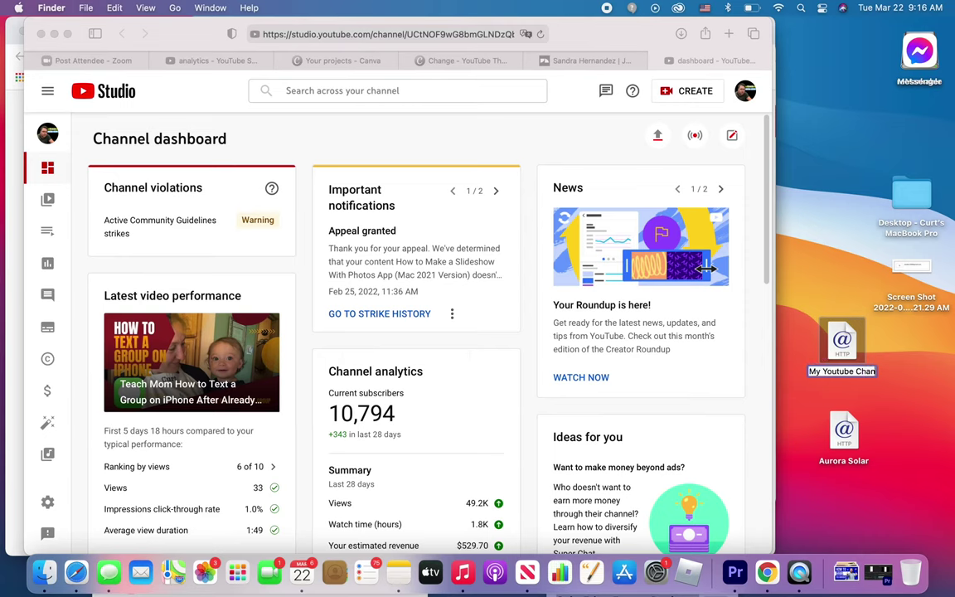
type("nel")
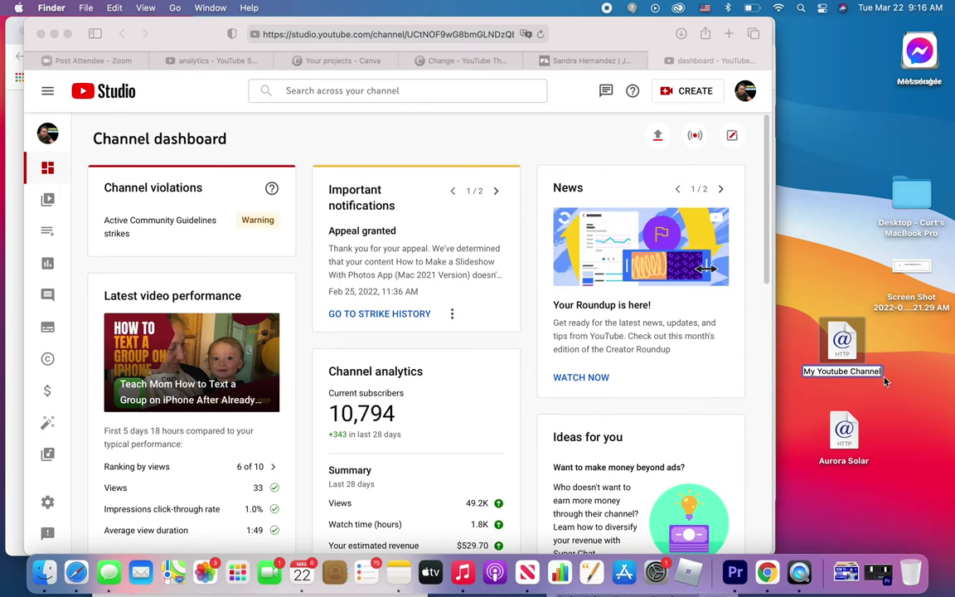
key("BackSpace")
key("BackSpace")
key("BackSpace")
key("BackSpace")
key("BackSpace")
key("BackSpace")
key("BackSpace")
key("BackSpace")
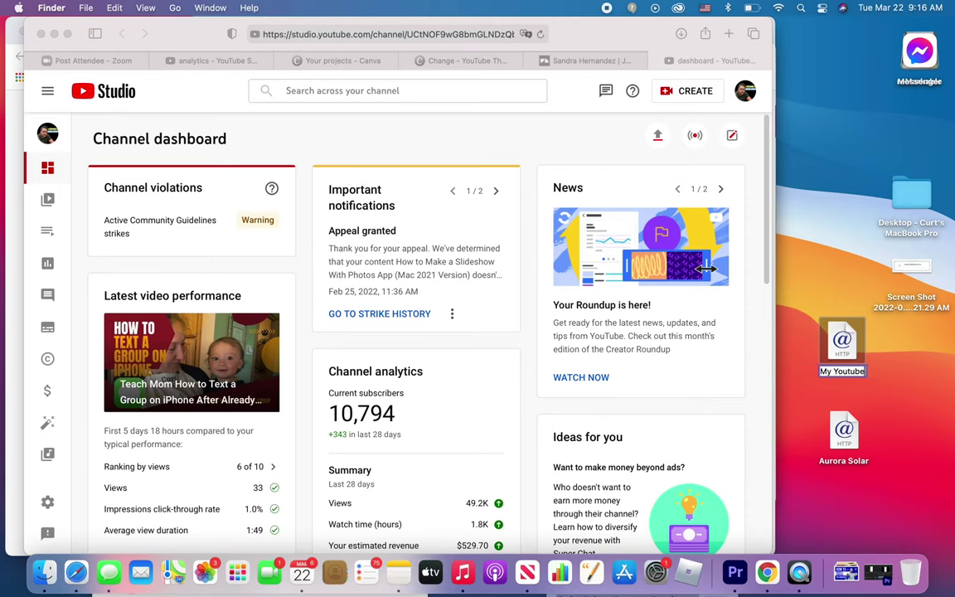
type("Dashbo")
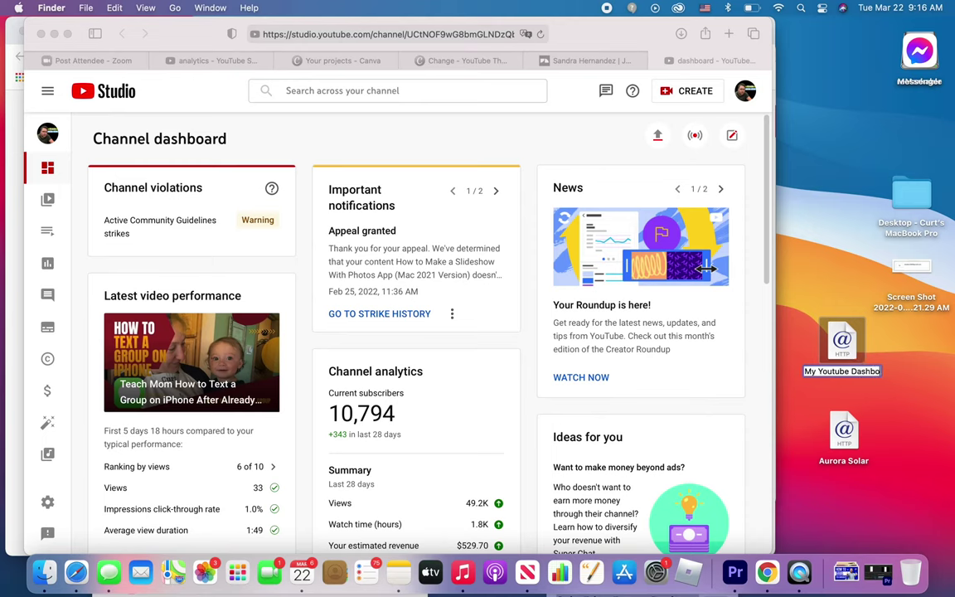
type("ard")
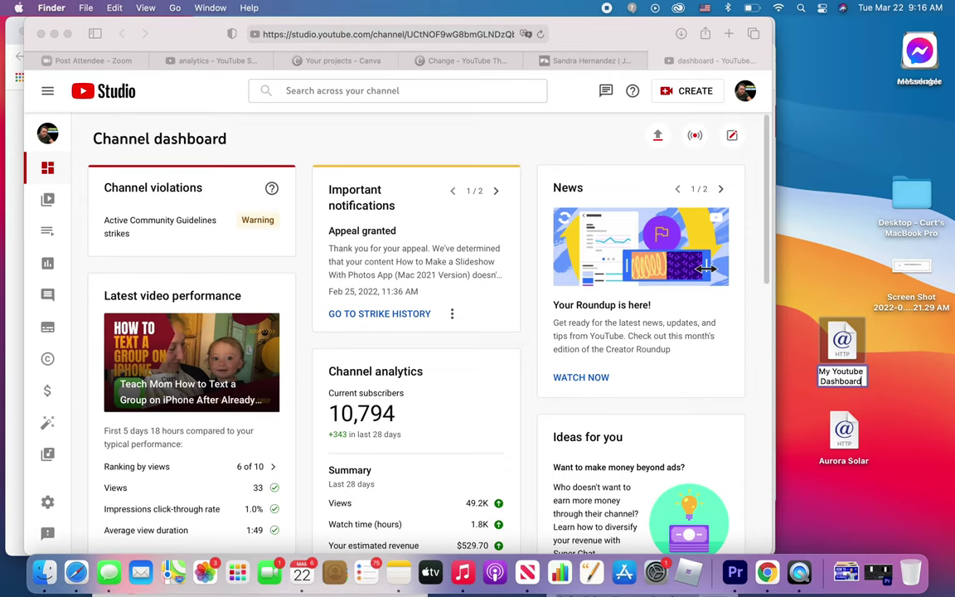
left_click(933, 416)
left_click(849, 430)
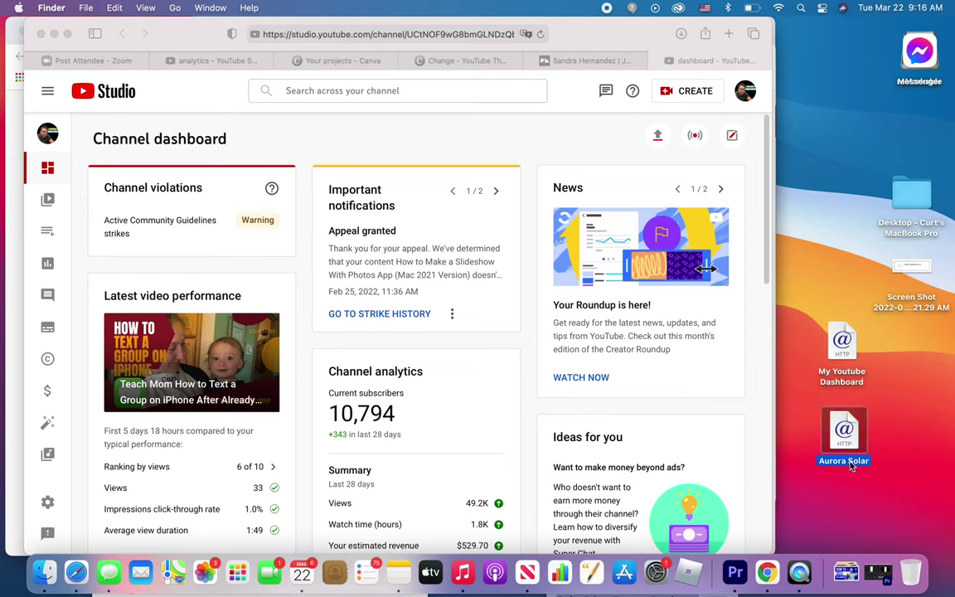
double_click(842, 344)
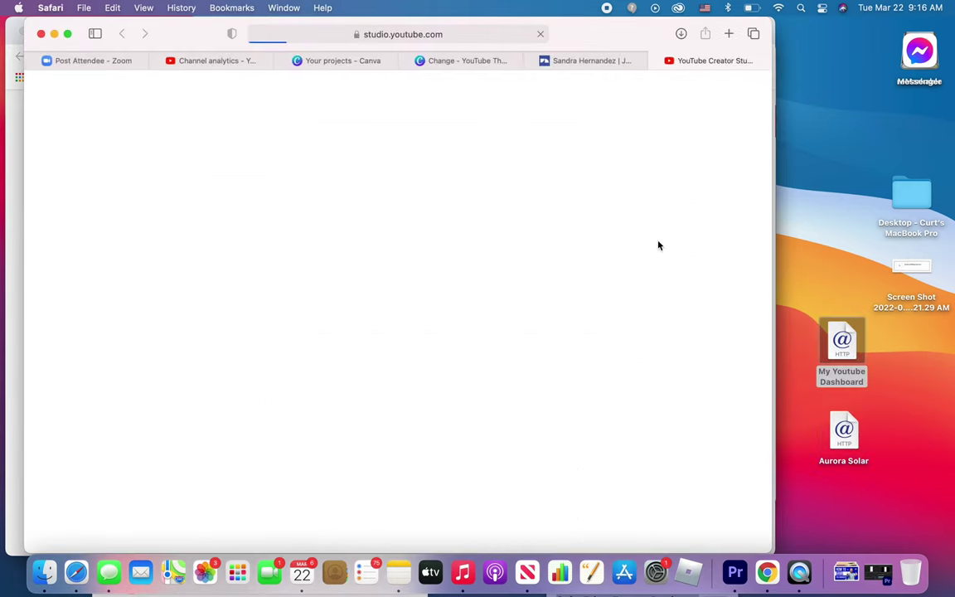
Open the Aurora Solar shortcut in Safari, then drop it on a Dock app, triggering QuickTime's error
left_click(531, 60)
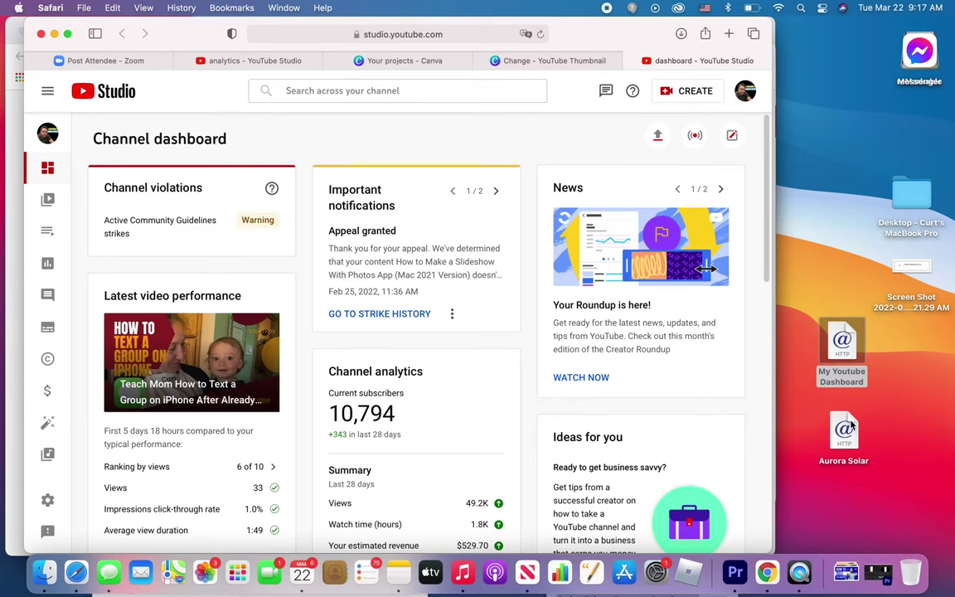
left_click(846, 428)
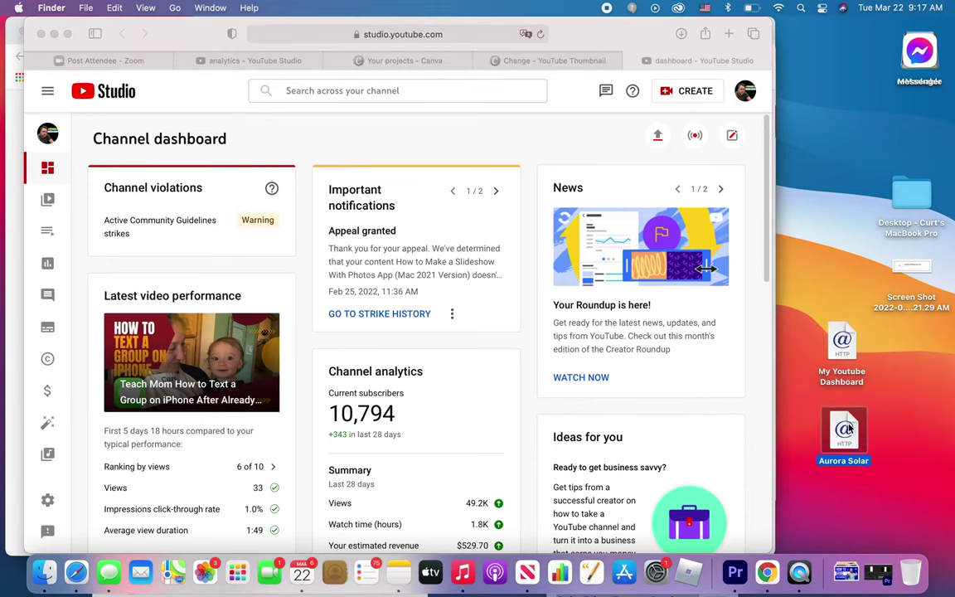
double_click(846, 428)
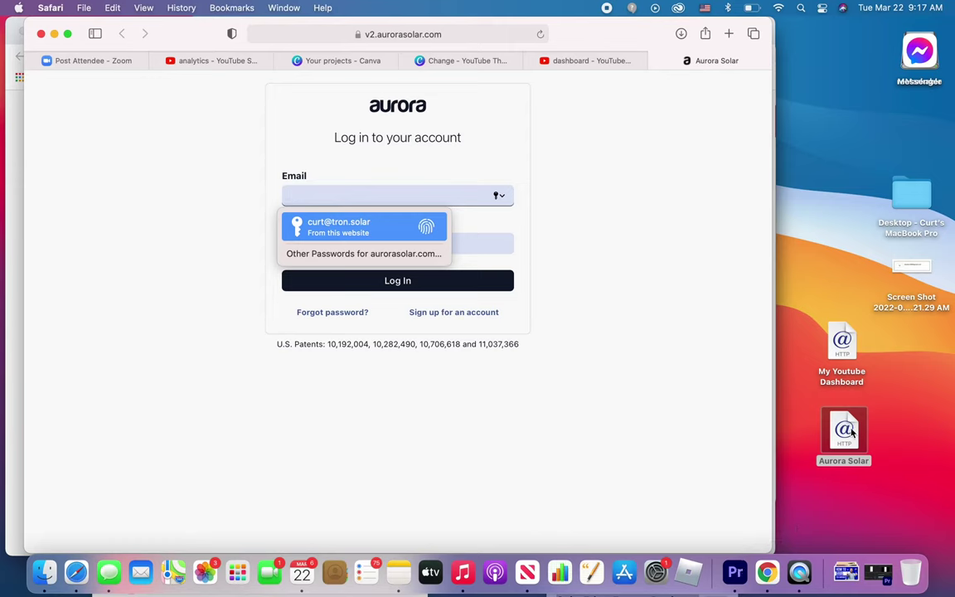
left_click_drag(823, 464, 789, 577)
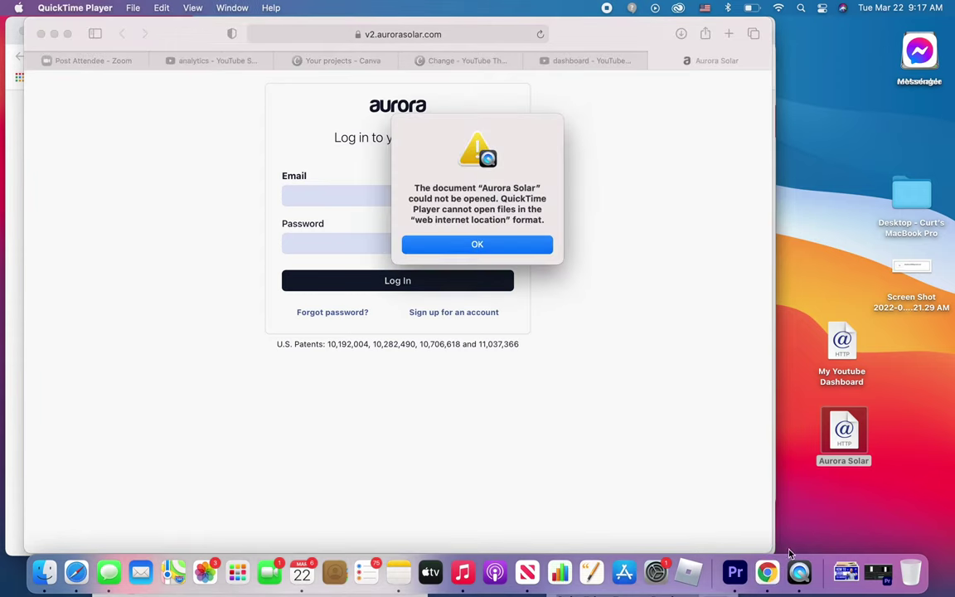
Dismiss the error and pin the My Youtube Dashboard and Aurora Solar shortcuts in the Dock
left_click(522, 248)
left_click_drag(841, 344, 821, 579)
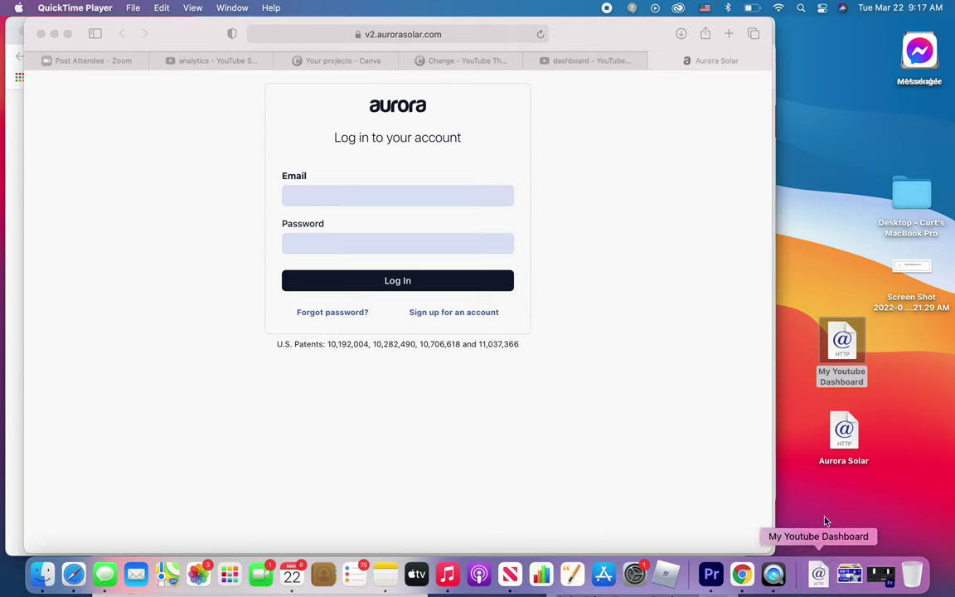
left_click_drag(846, 446, 793, 583)
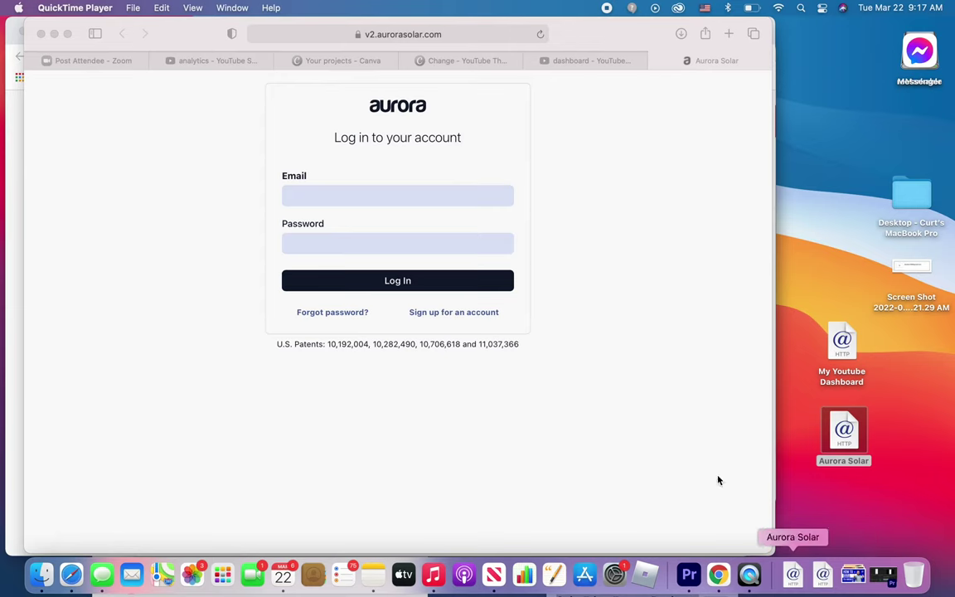
left_click(538, 59)
Close the extra Safari tabs and test the Aurora Solar and YouTube dashboard Dock shortcuts
left_click(530, 60)
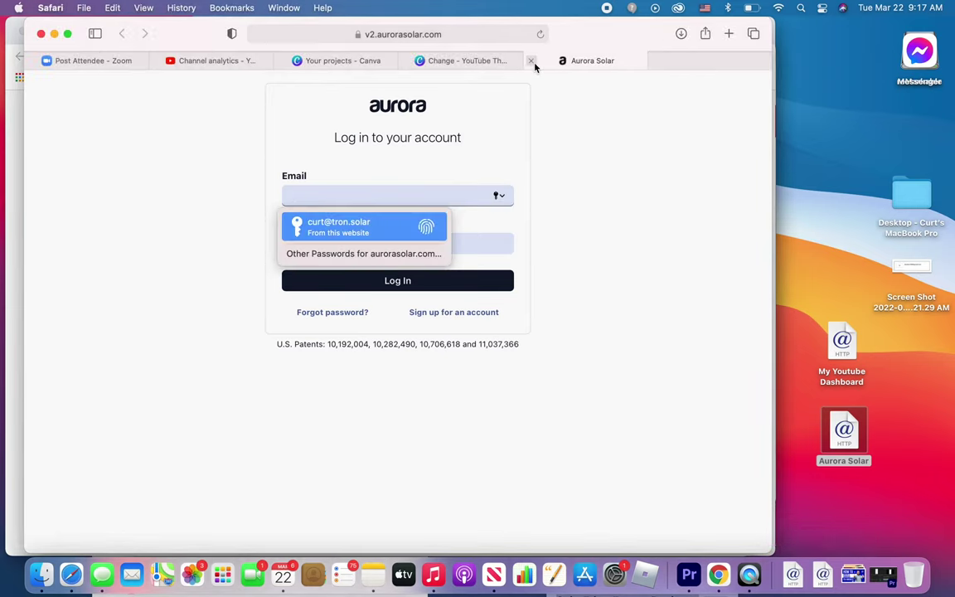
left_click(532, 62)
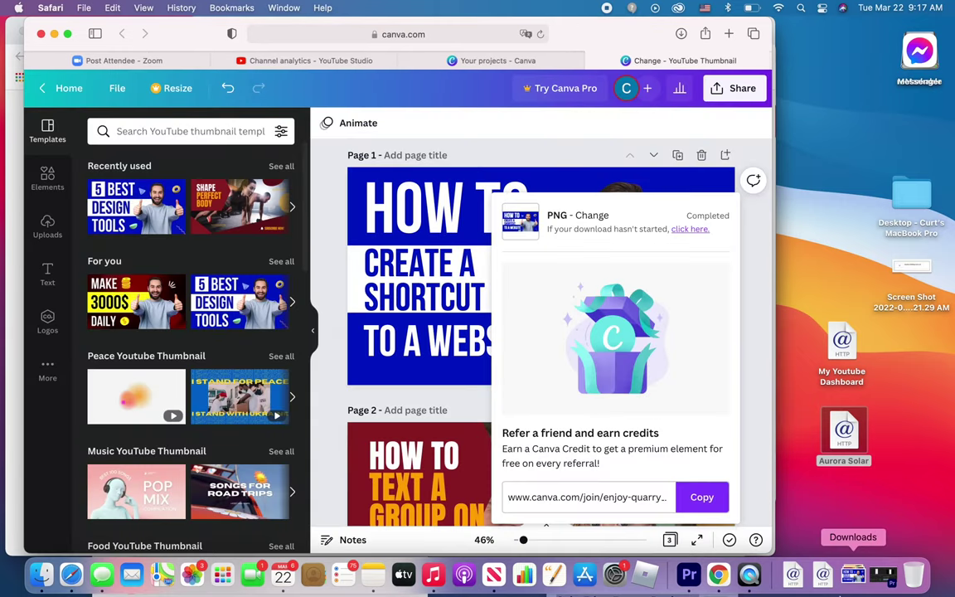
left_click(793, 579)
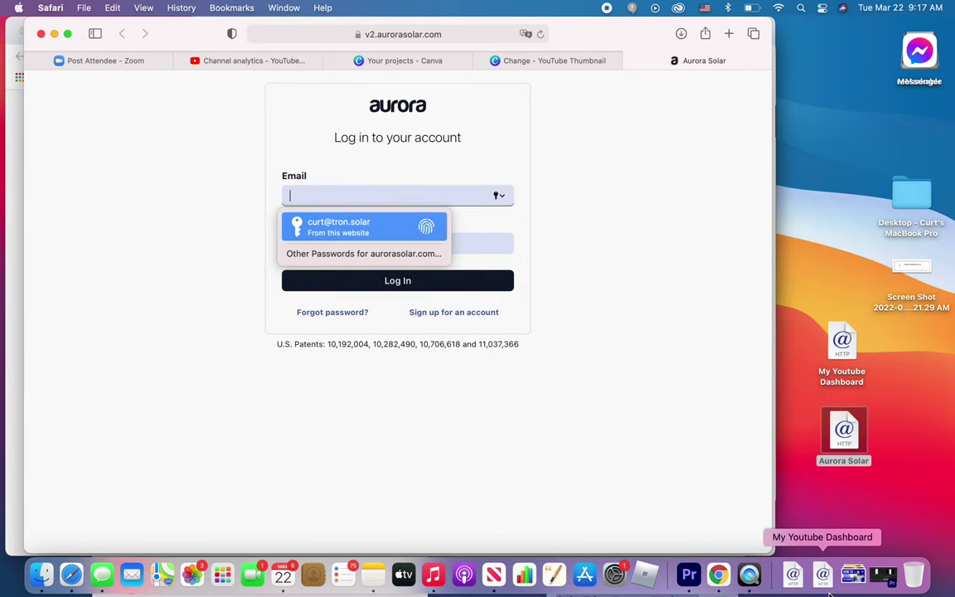
left_click(823, 578)
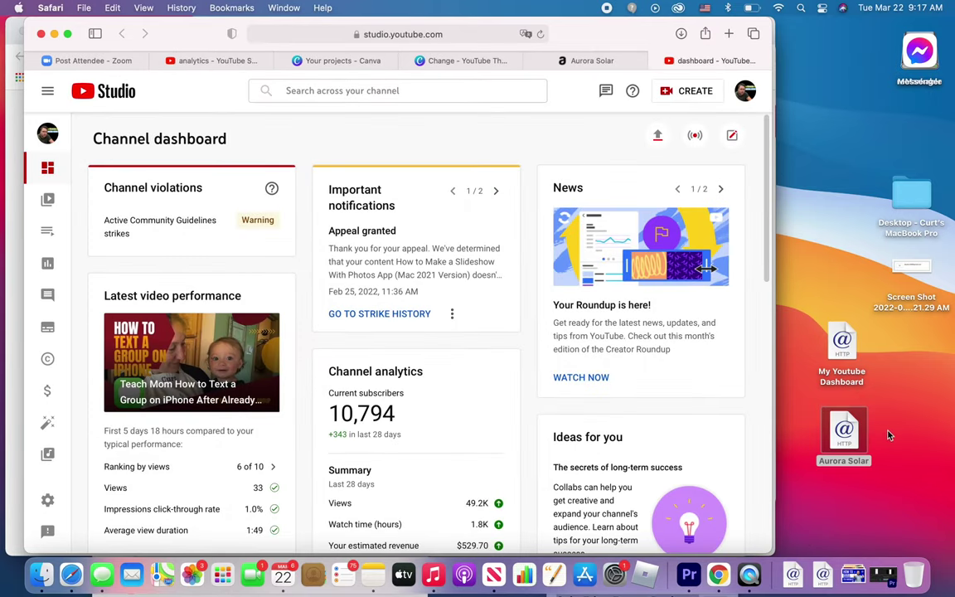
left_click(902, 479)
left_click_drag(866, 485, 823, 335)
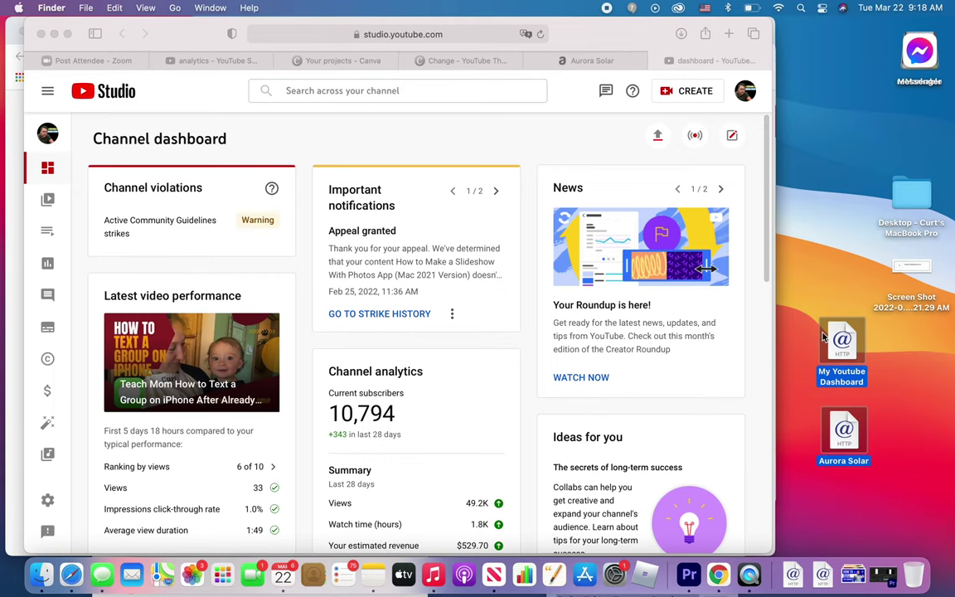
left_click_drag(847, 432, 913, 587)
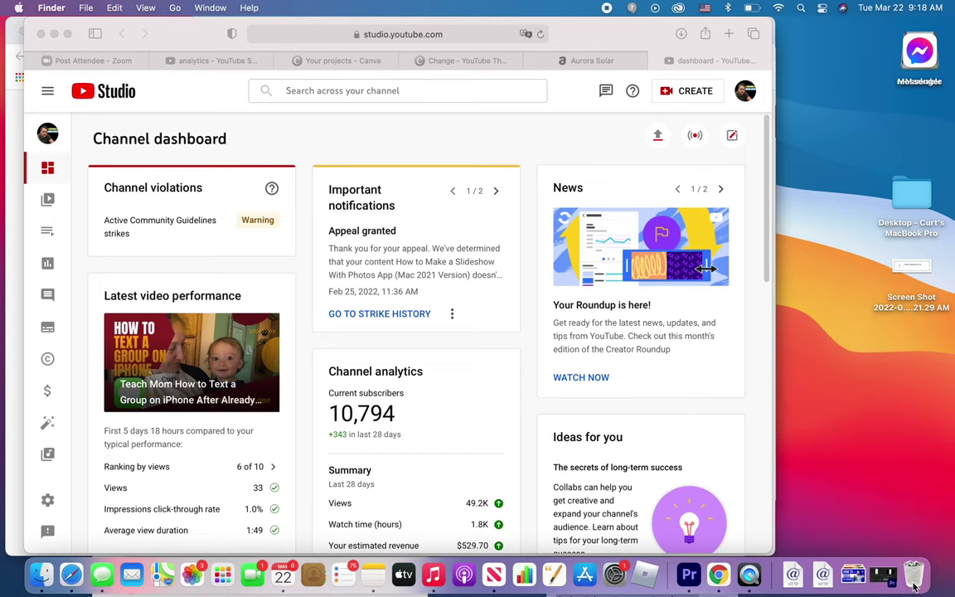
left_click(794, 575)
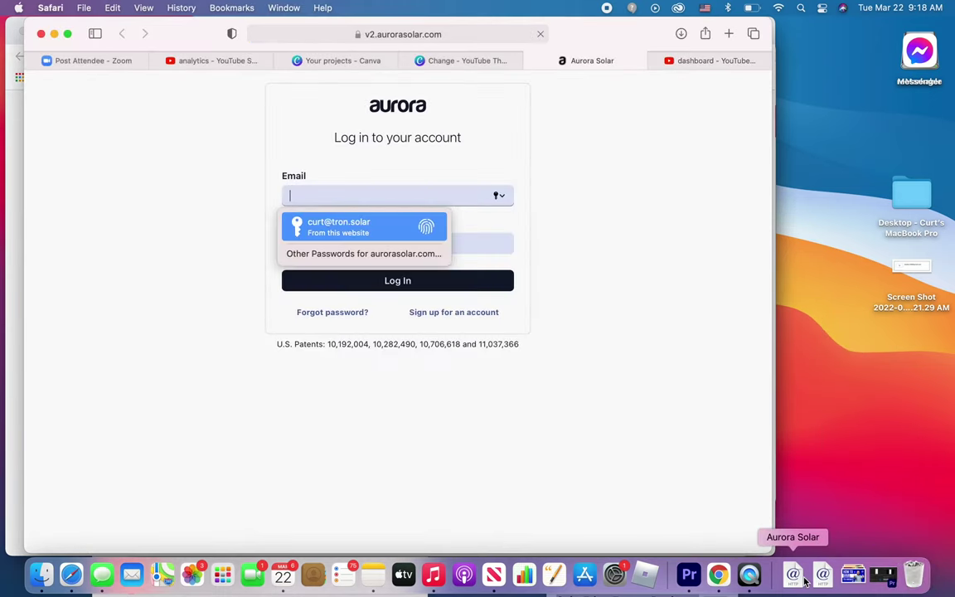
left_click(822, 575)
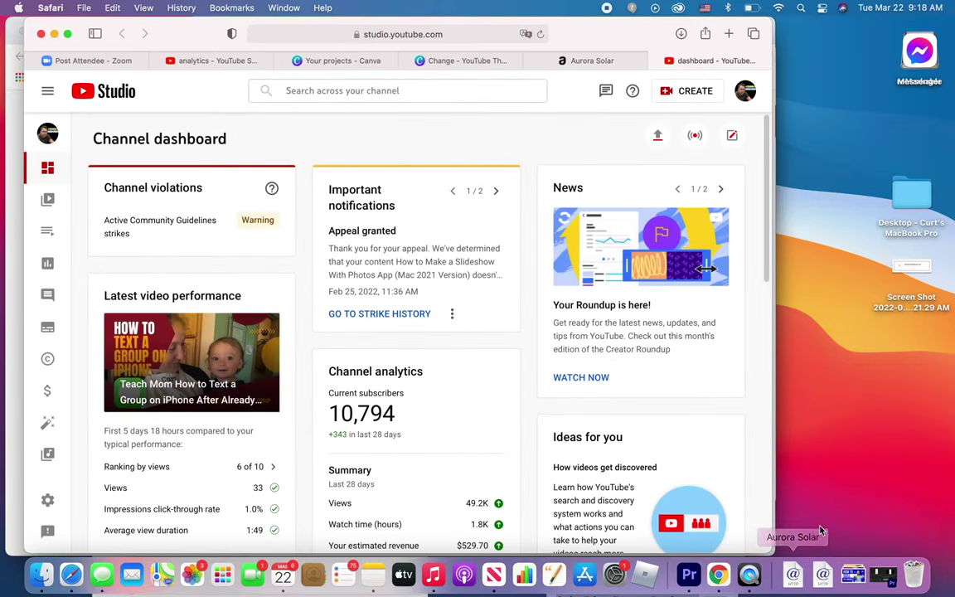
Drag the My Youtube Dashboard item out of the Dock to remove it
right_click(828, 580)
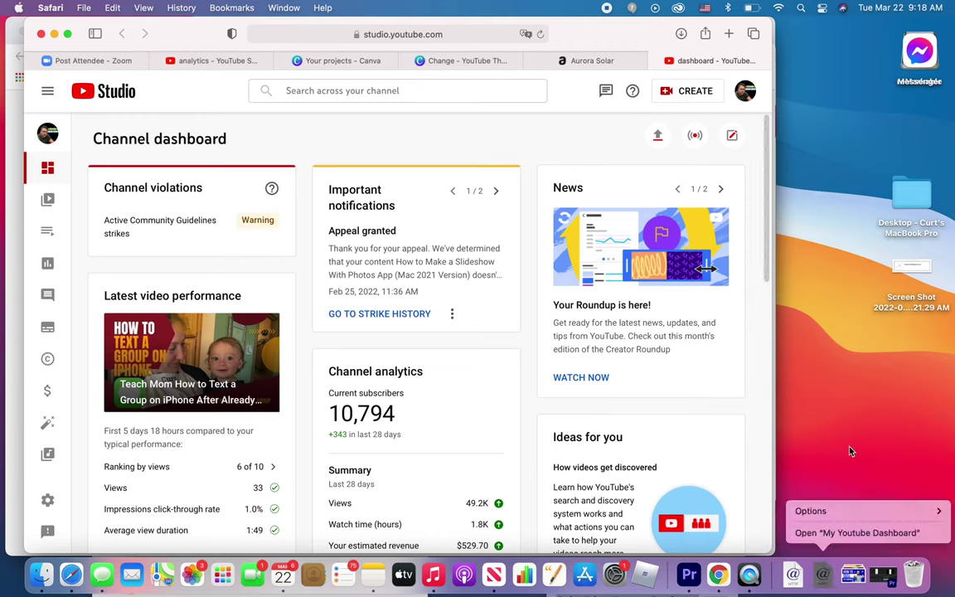
left_click(824, 583)
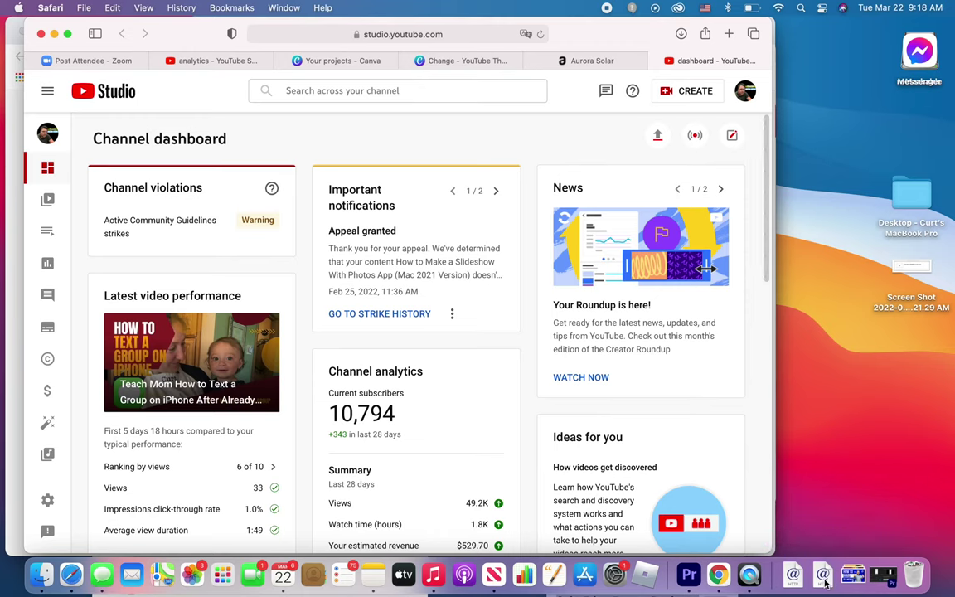
right_click(825, 583)
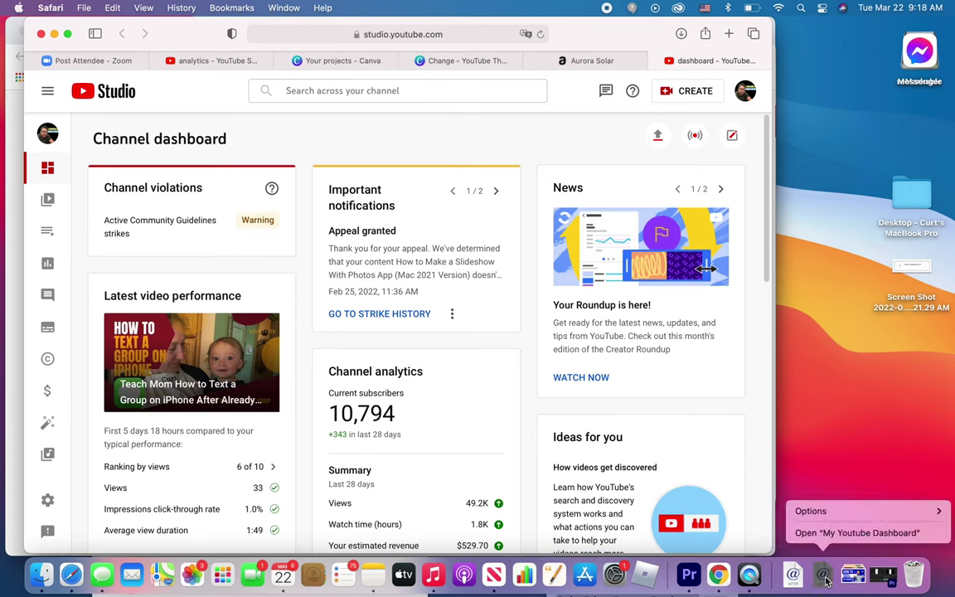
left_click(823, 498)
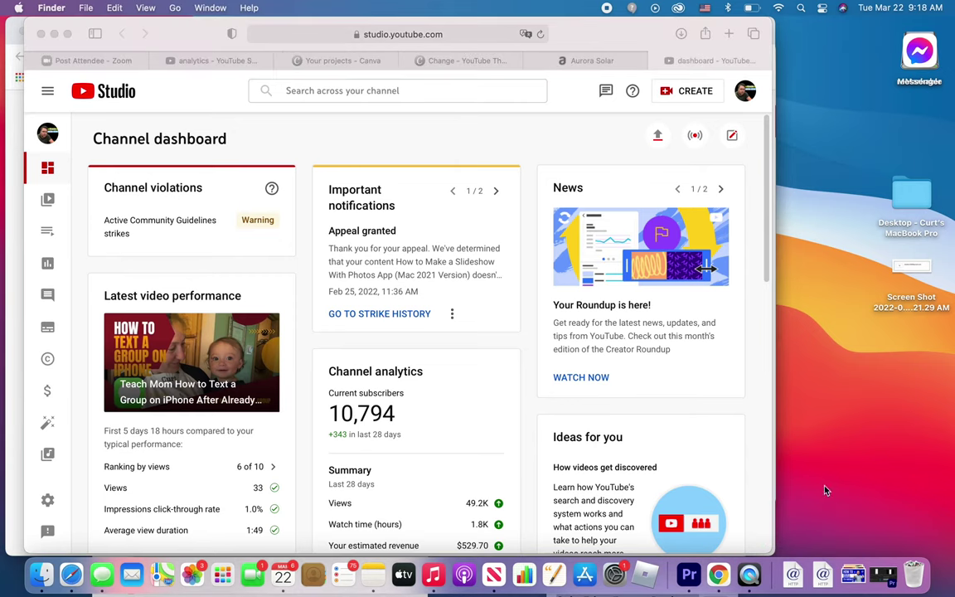
right_click(825, 576)
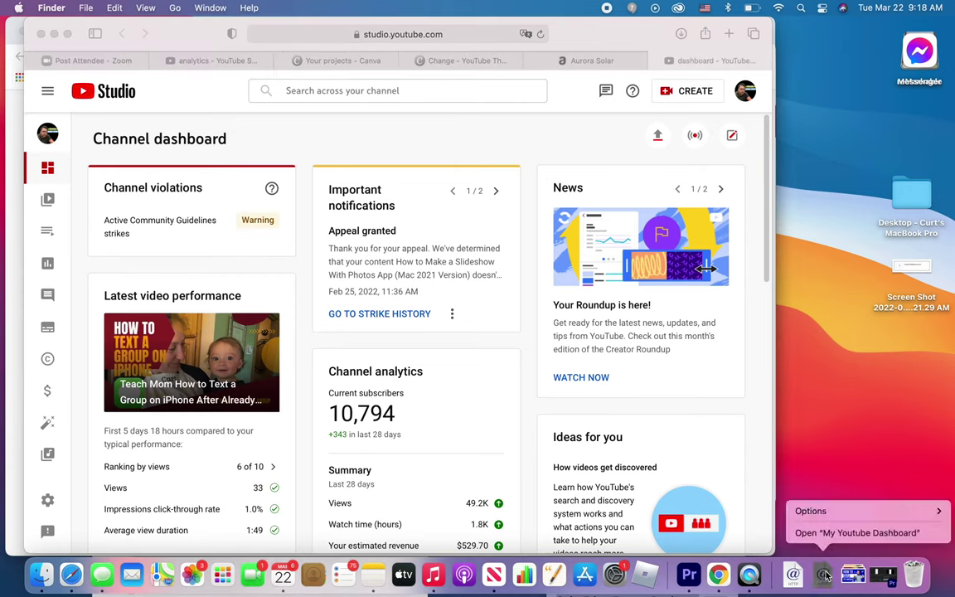
left_click(839, 463)
left_click_drag(823, 576, 829, 284)
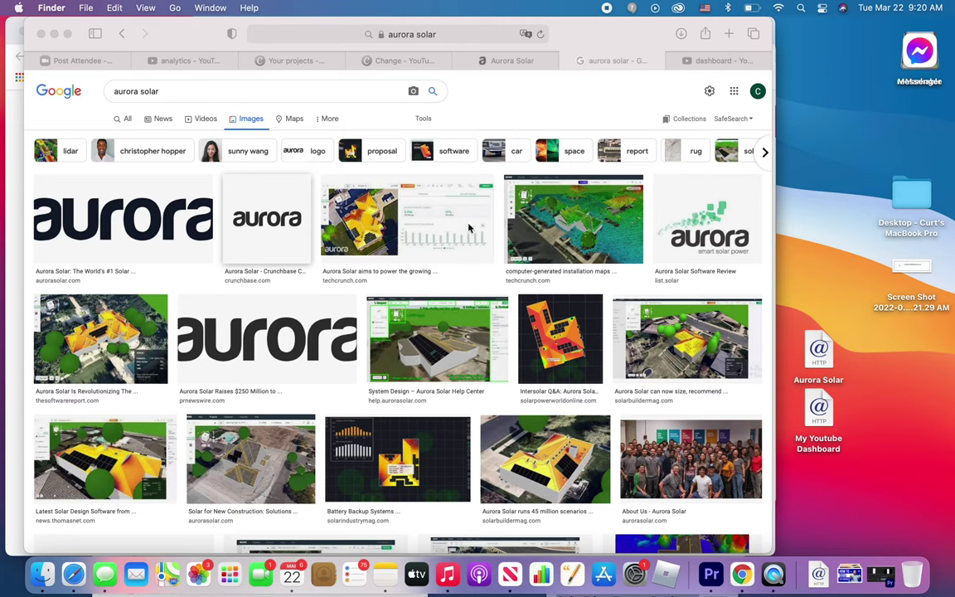
Copy the Crunchbase aurora logo image from the Google Images results
left_click(279, 226)
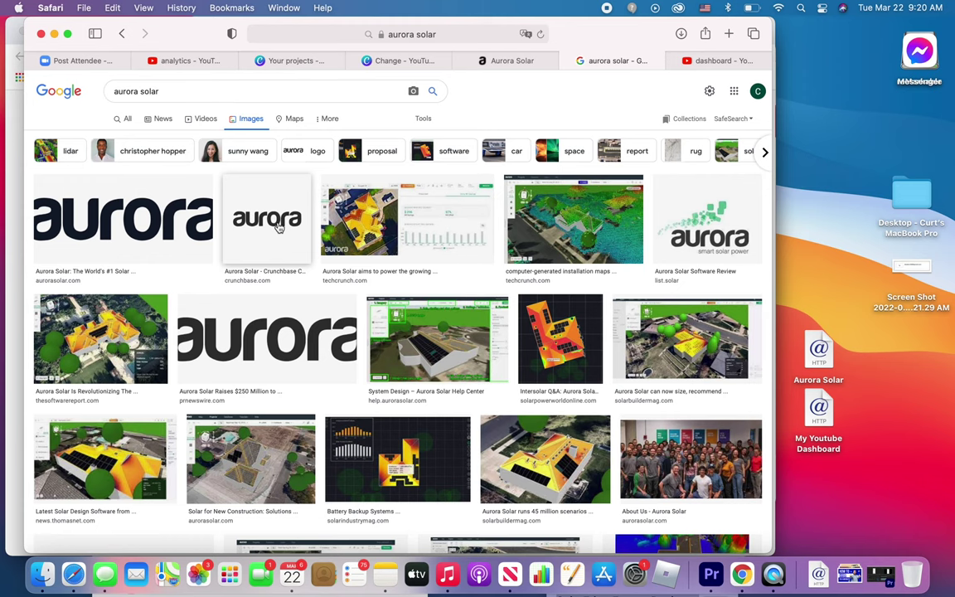
right_click(279, 228)
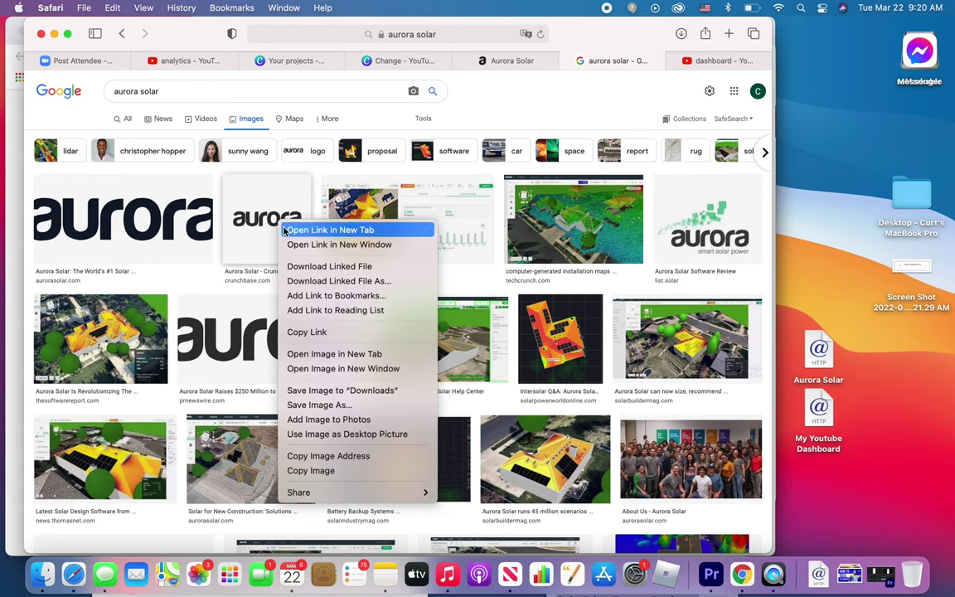
left_click(309, 470)
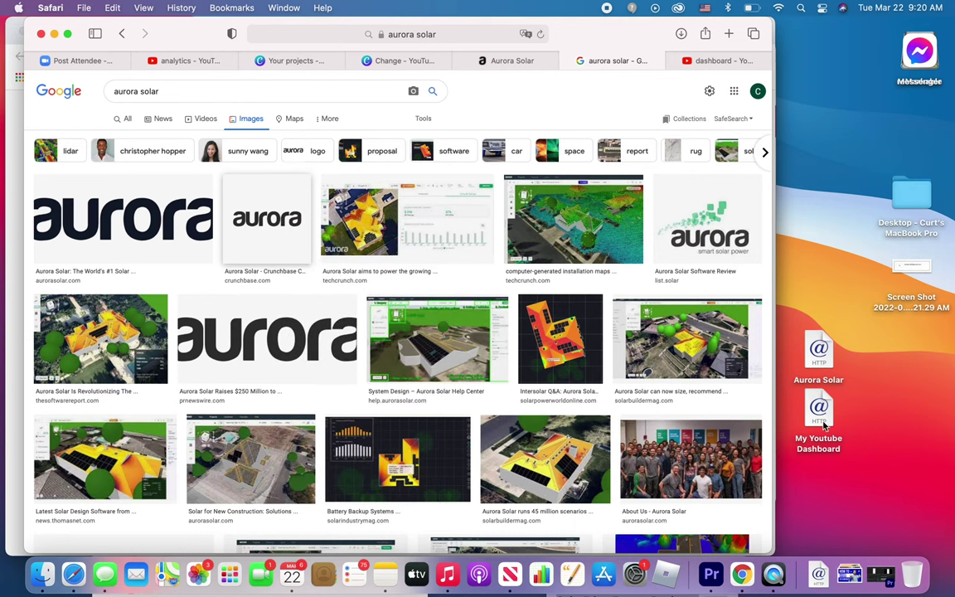
Paste the aurora logo as the Aurora Solar shortcut's icon in its Info window, then close it
left_click(821, 352)
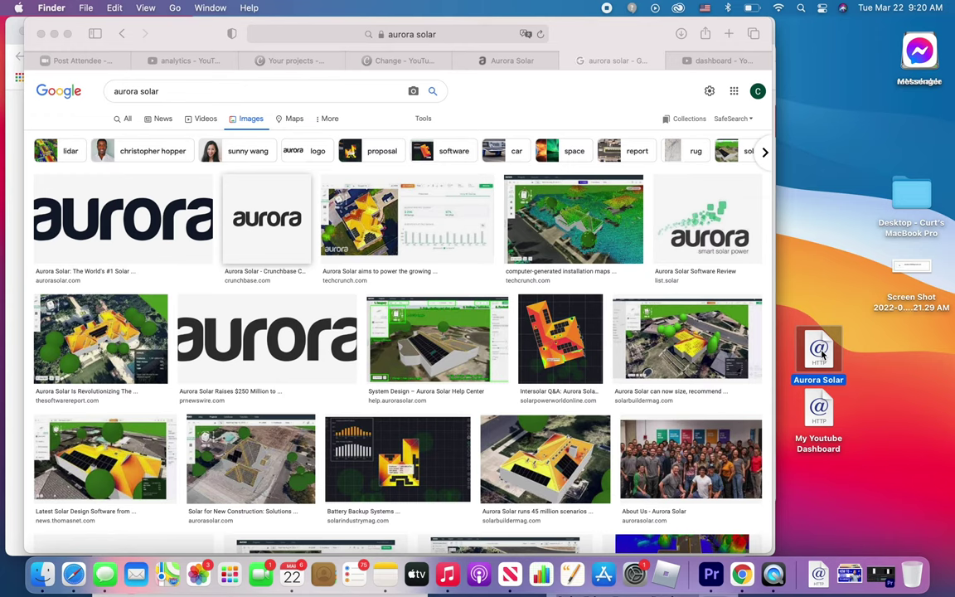
right_click(821, 354)
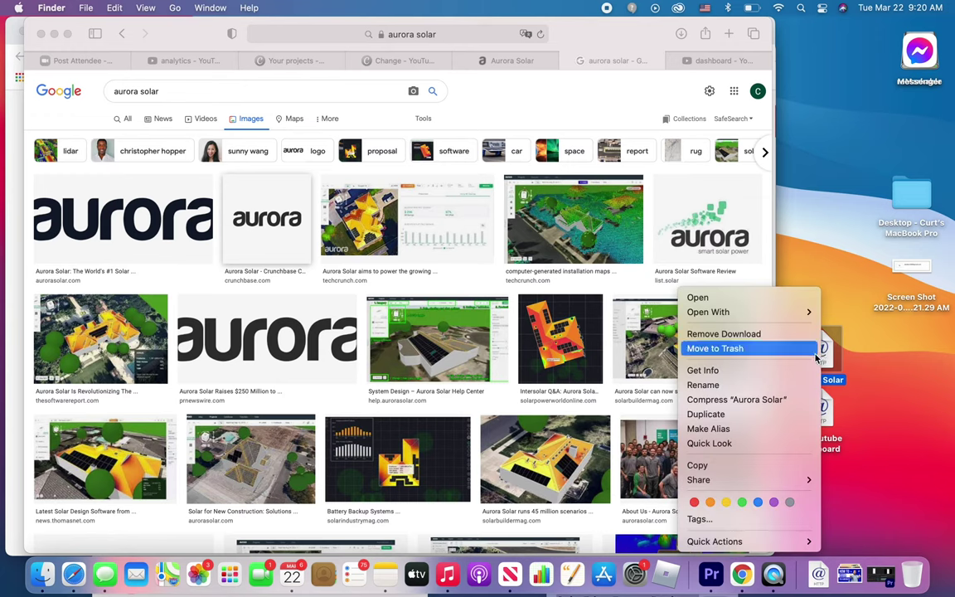
left_click(790, 375)
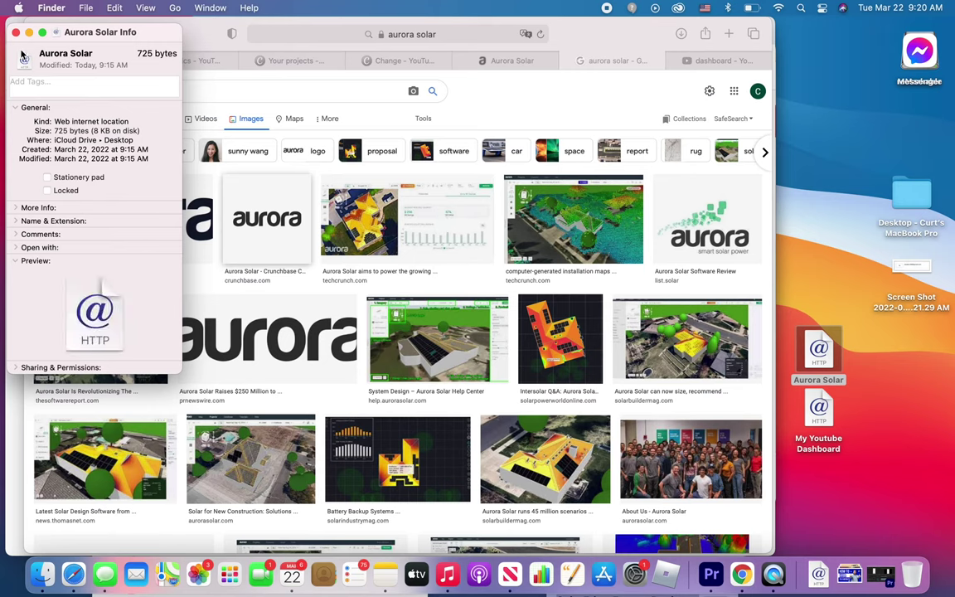
left_click(28, 61)
key("super+v")
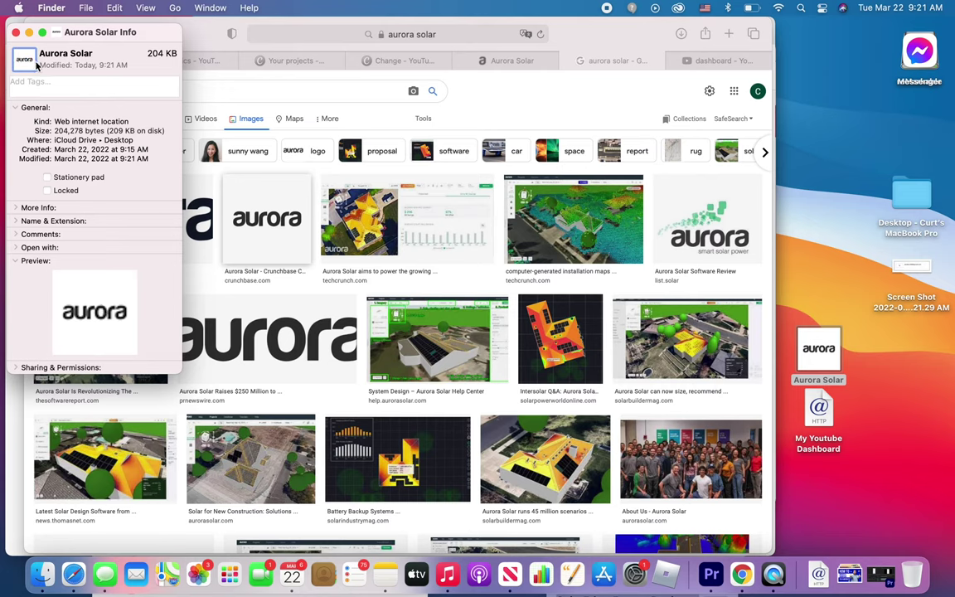
left_click(846, 505)
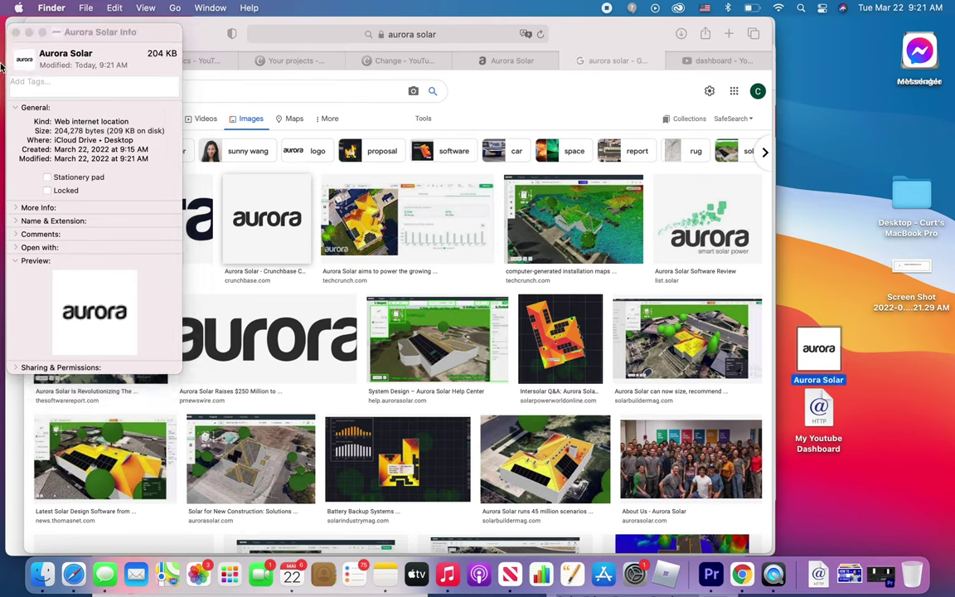
left_click(15, 31)
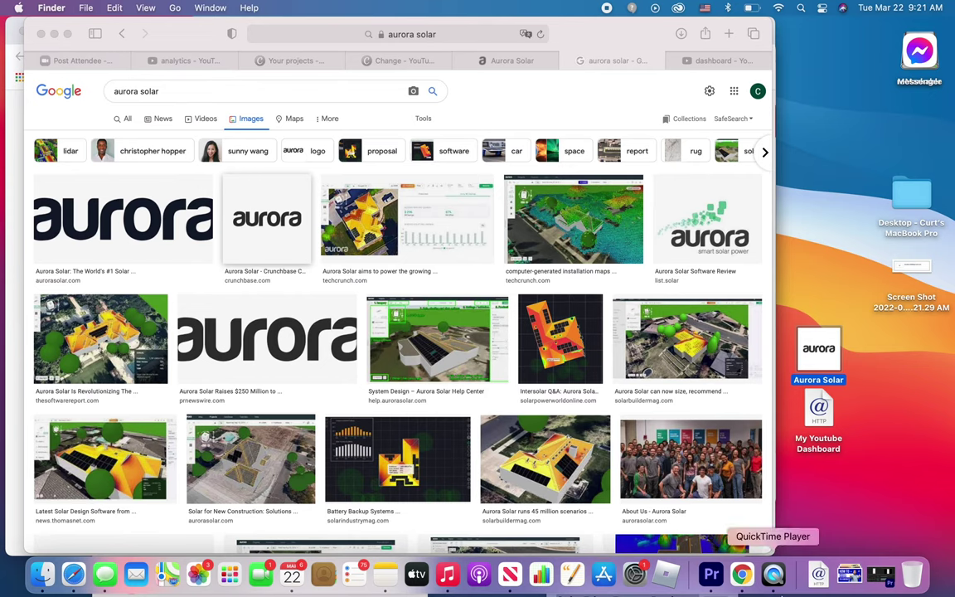
Replace the aurora solar image search with a Google Images search for 'youtube'
left_click(820, 576)
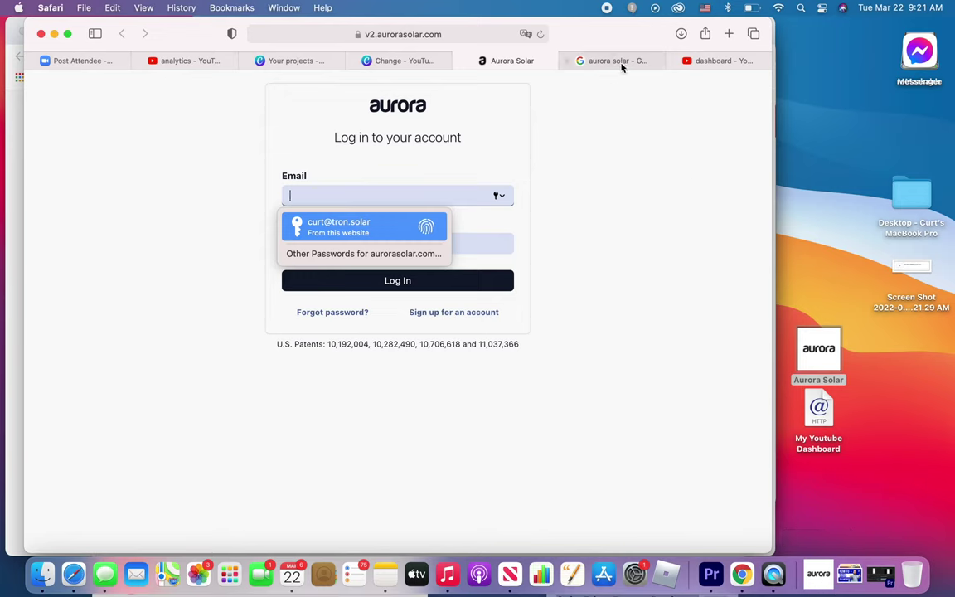
left_click(569, 61)
left_click(271, 95)
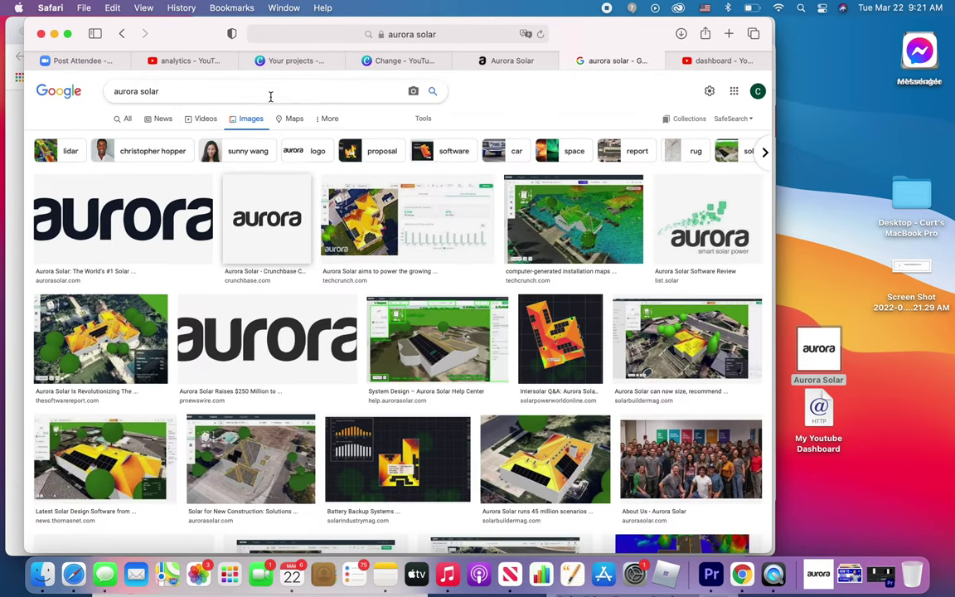
key("super+a")
type("you")
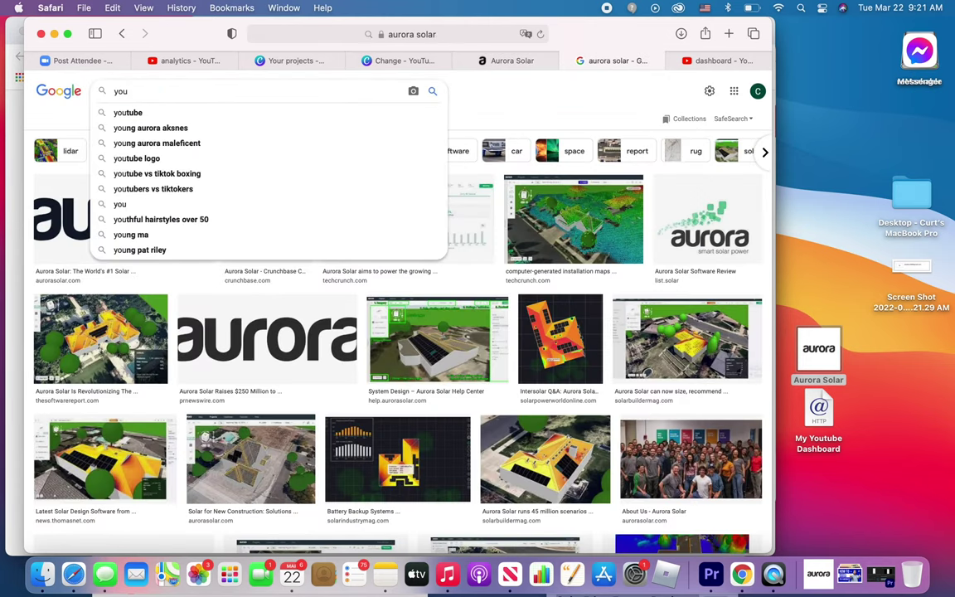
left_click(243, 112)
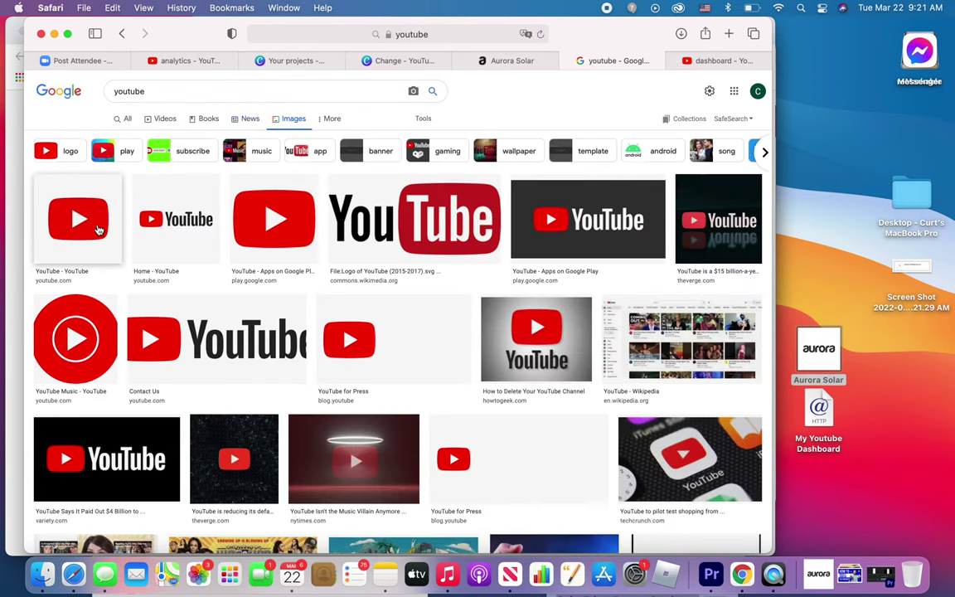
Copy the first red YouTube logo image from the results
right_click(98, 230)
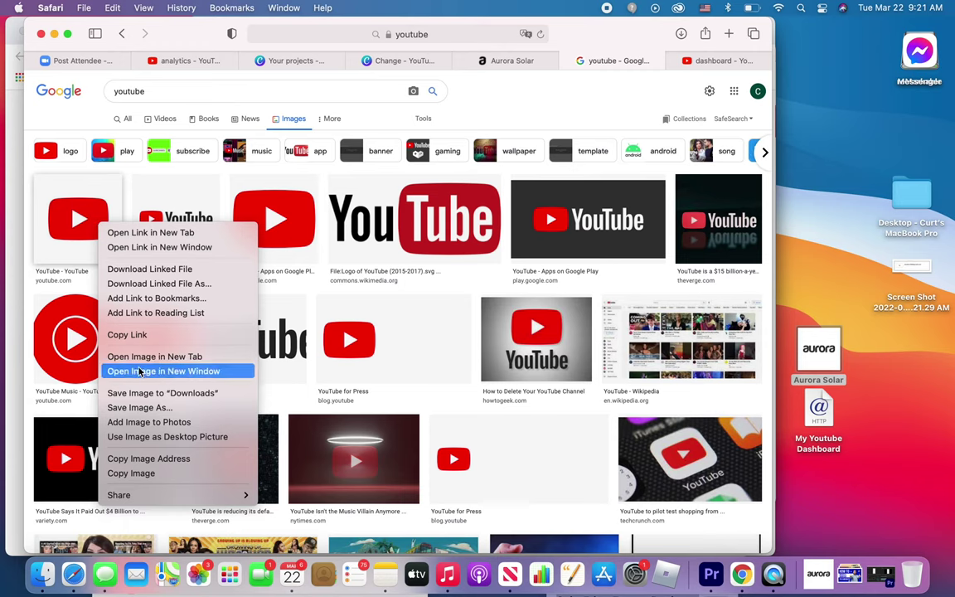
left_click(133, 473)
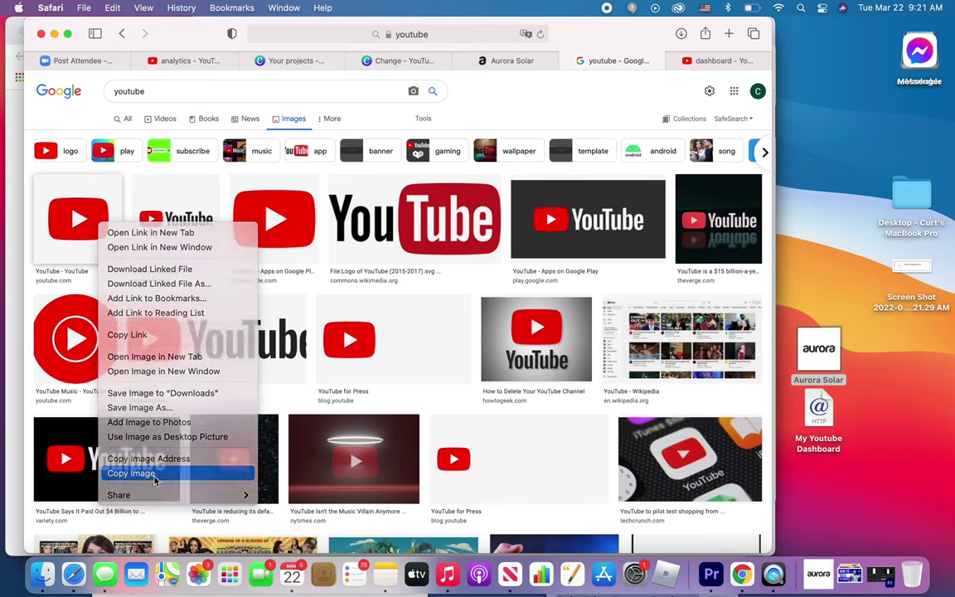
left_click(819, 415)
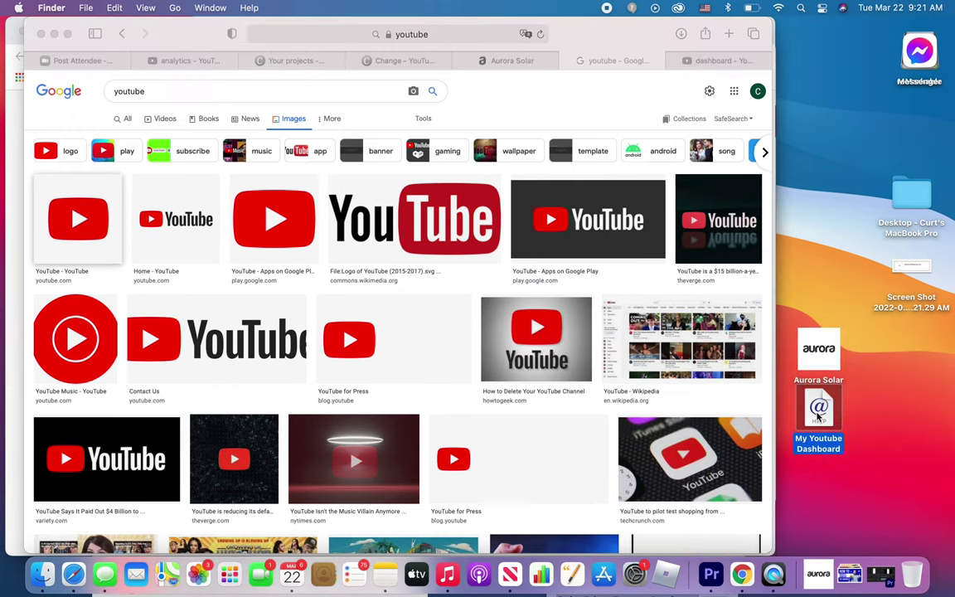
Paste the YouTube logo as My Youtube Dashboard's icon and add the shortcut to the Dock
right_click(818, 413)
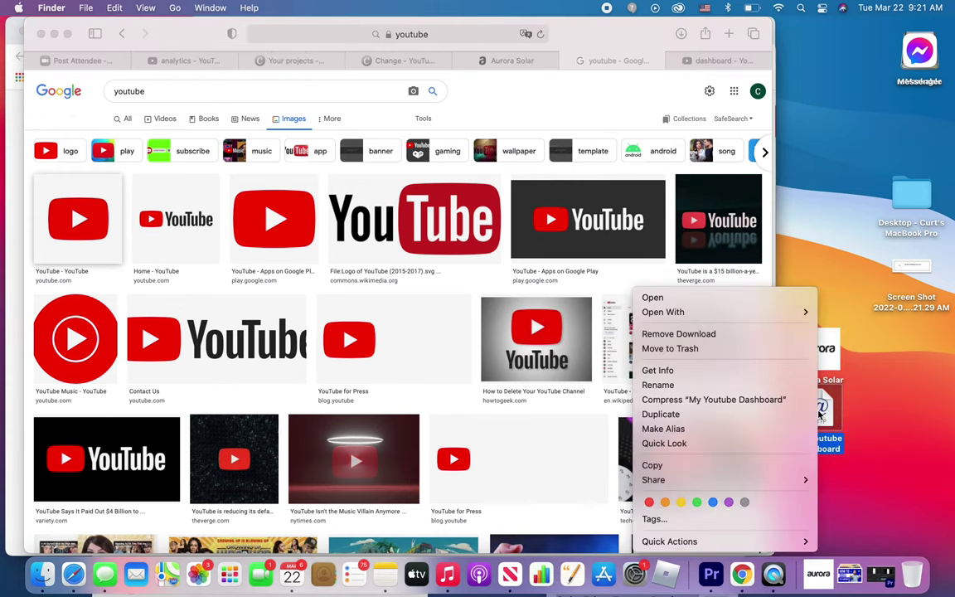
left_click(752, 372)
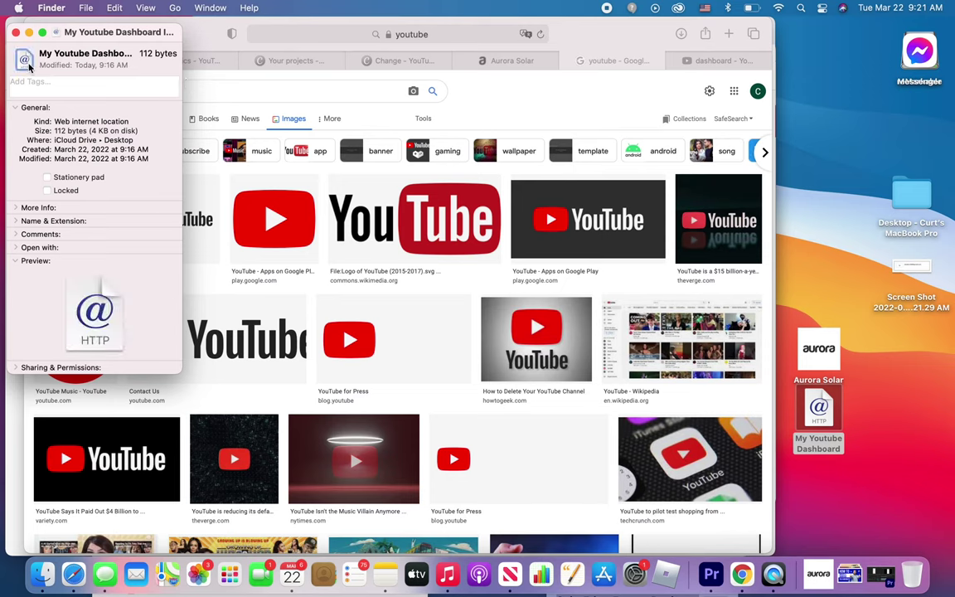
key("super+v")
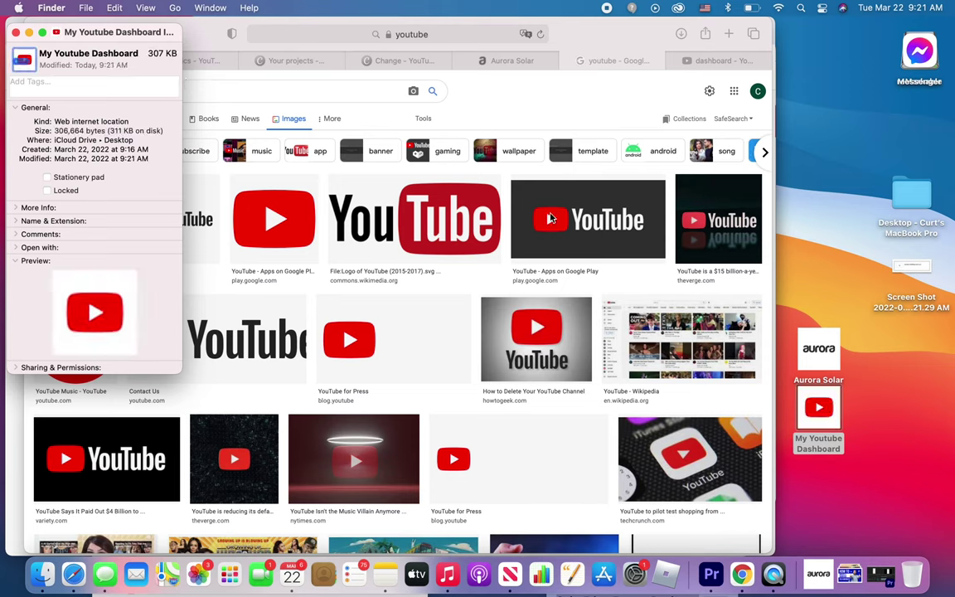
left_click(825, 414)
left_click_drag(827, 416, 827, 580)
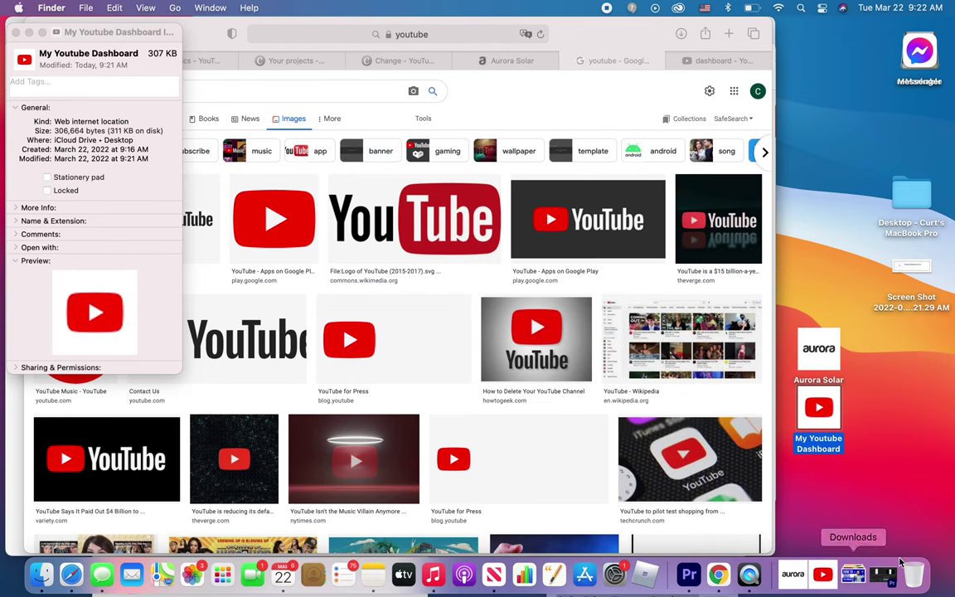
left_click(848, 512)
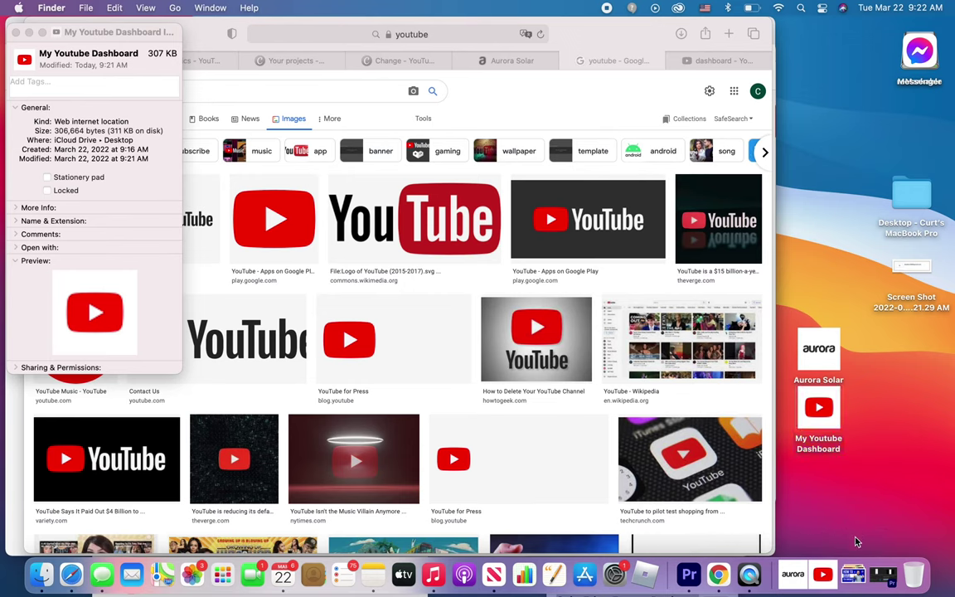
left_click(17, 33)
In Safari, close the Google image search tab and the old YouTube Studio dashboard tab
left_click(466, 66)
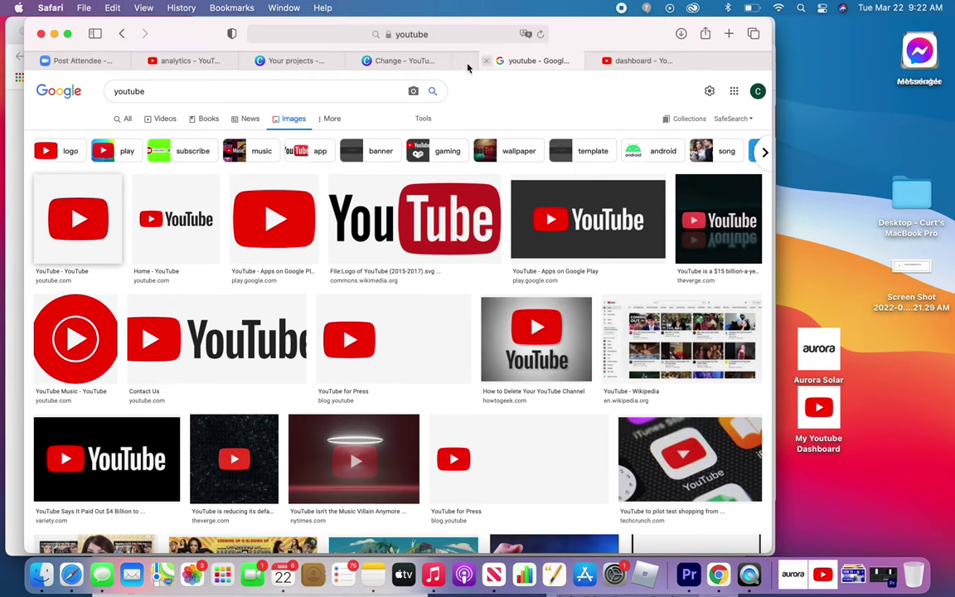
left_click(461, 61)
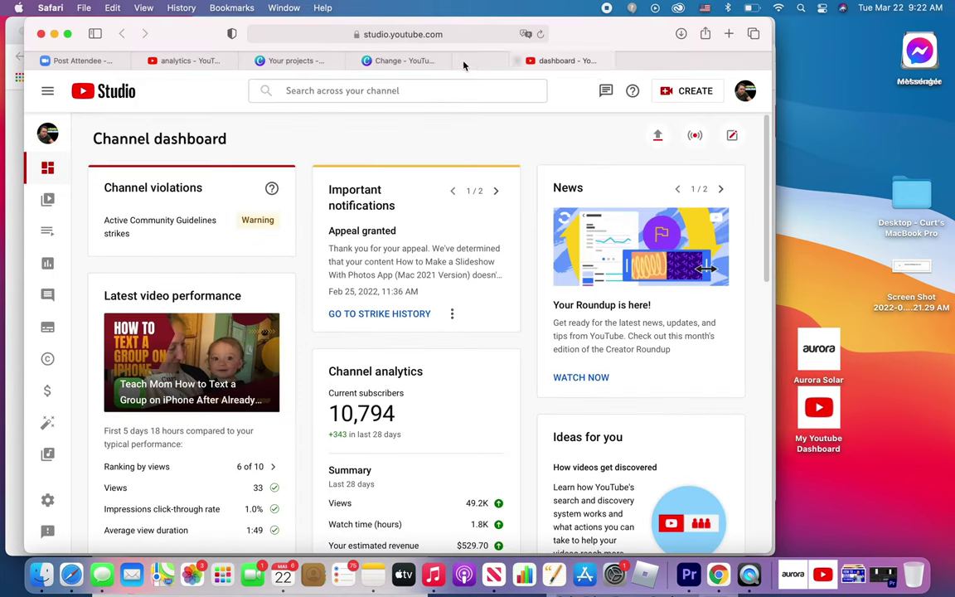
left_click(461, 61)
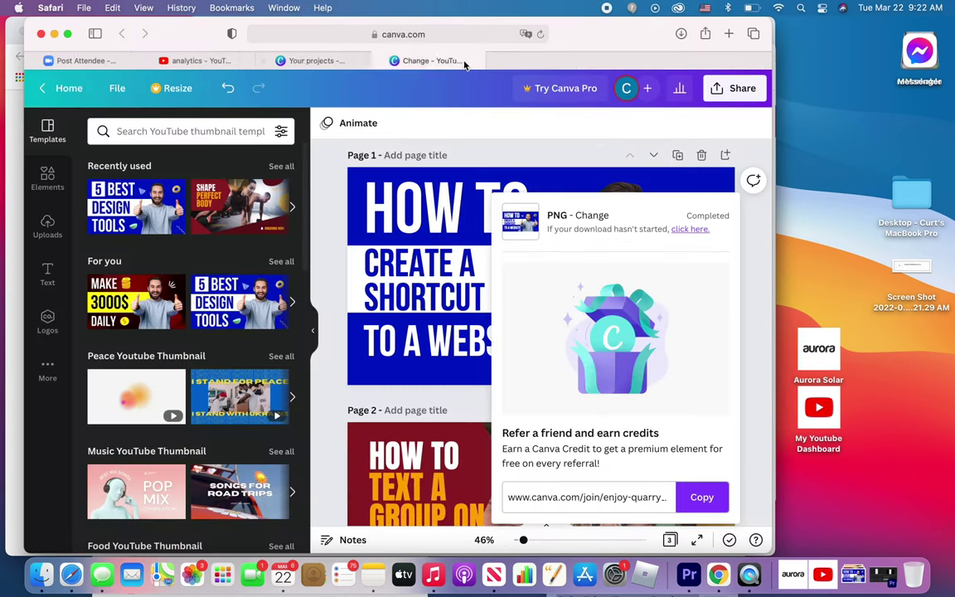
Open YouTube Studio and Aurora Solar from their new Dock shortcuts and view the dashboard tab
left_click(830, 584)
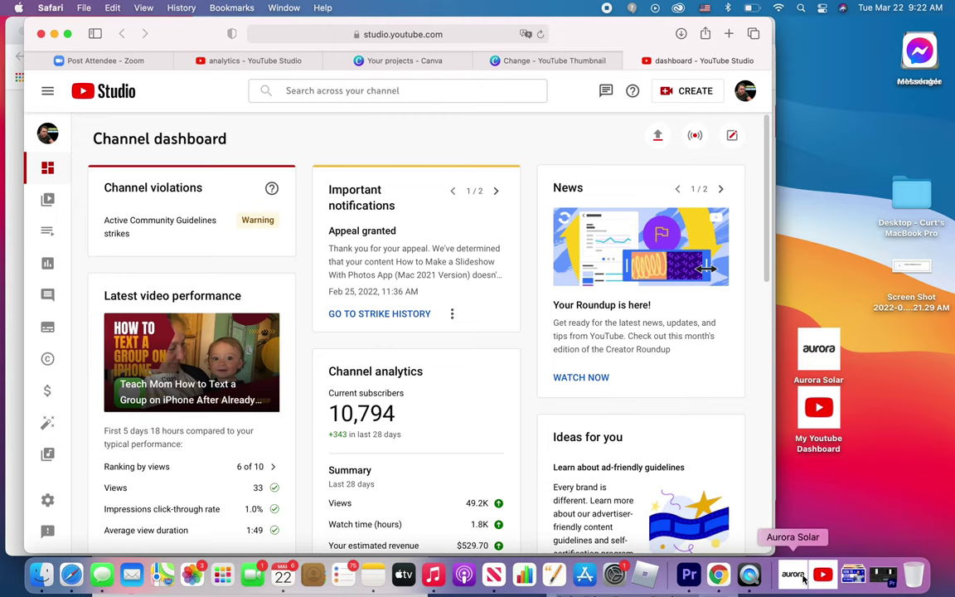
left_click(801, 578)
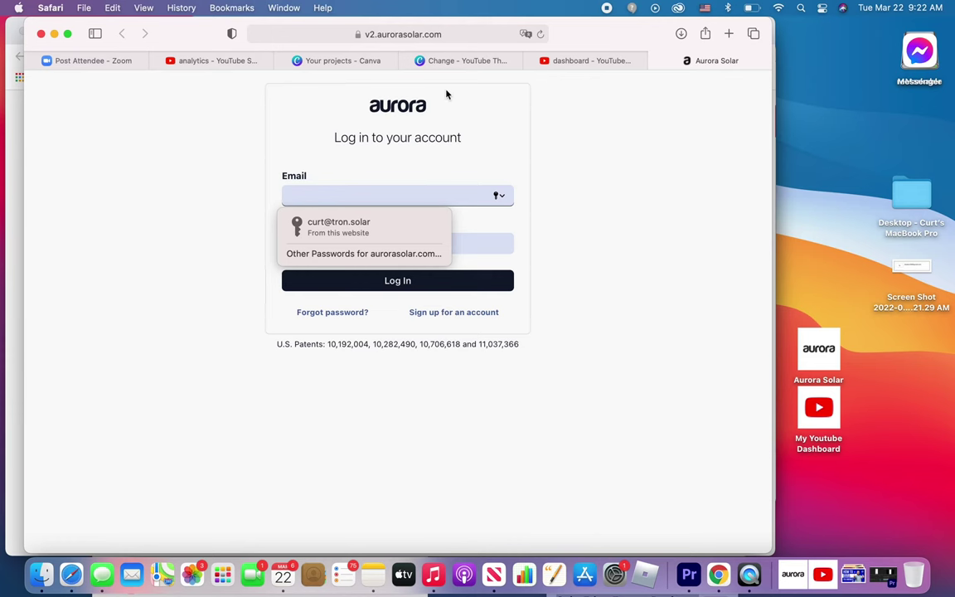
left_click(567, 64)
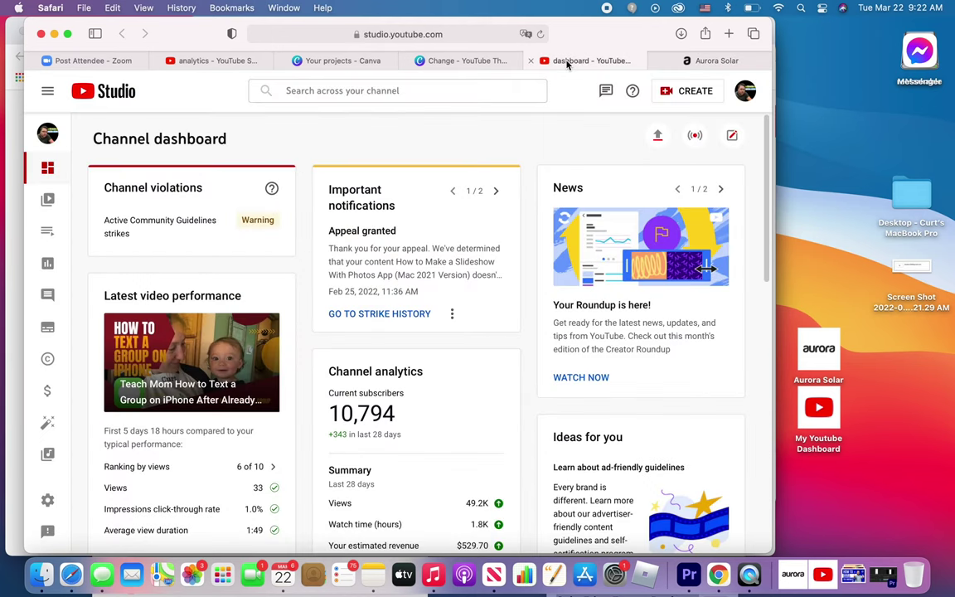
Show the bookmarks sidebar, check the Favorites folder, and open a new Start Page tab
left_click(96, 38)
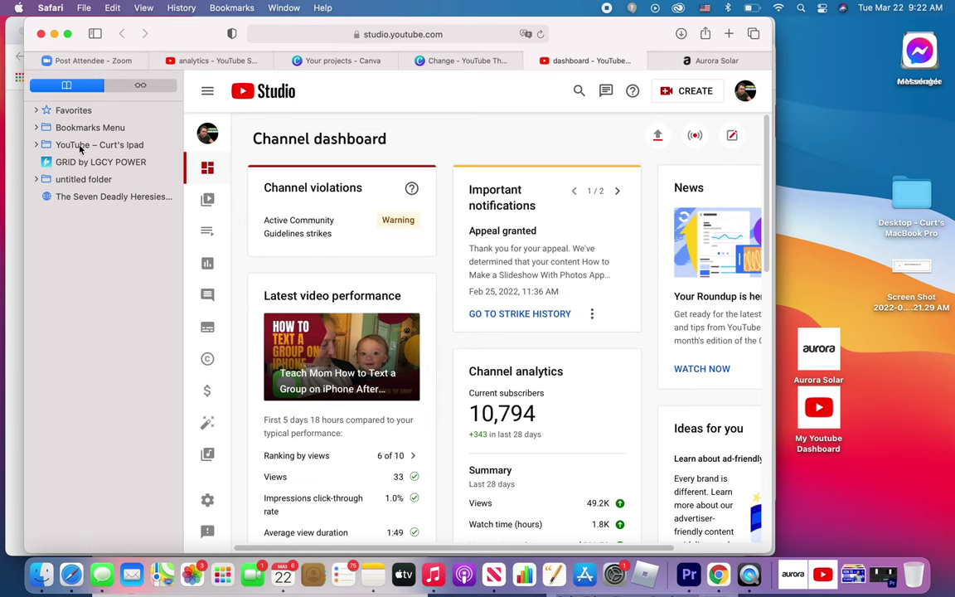
left_click(37, 110)
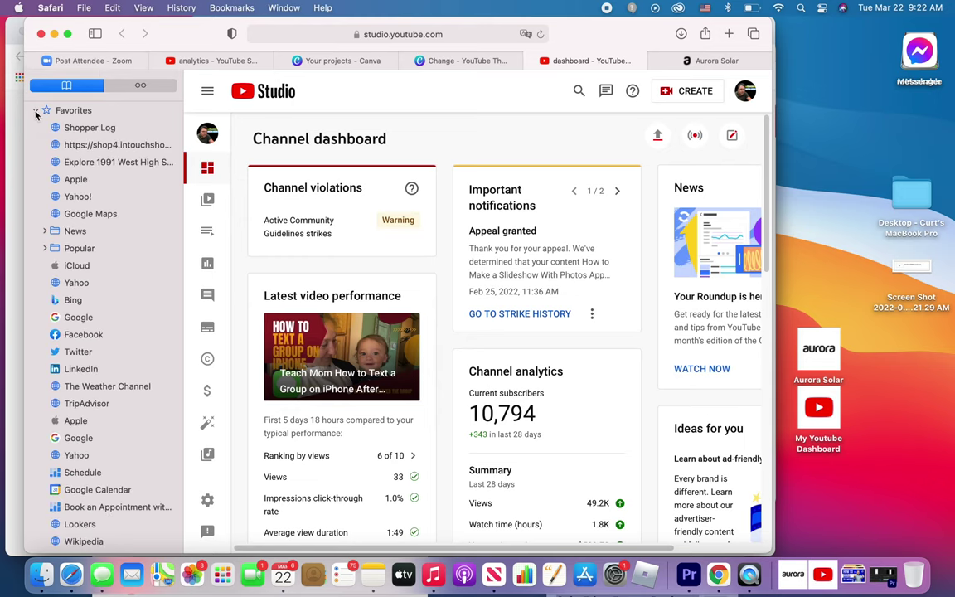
left_click(36, 111)
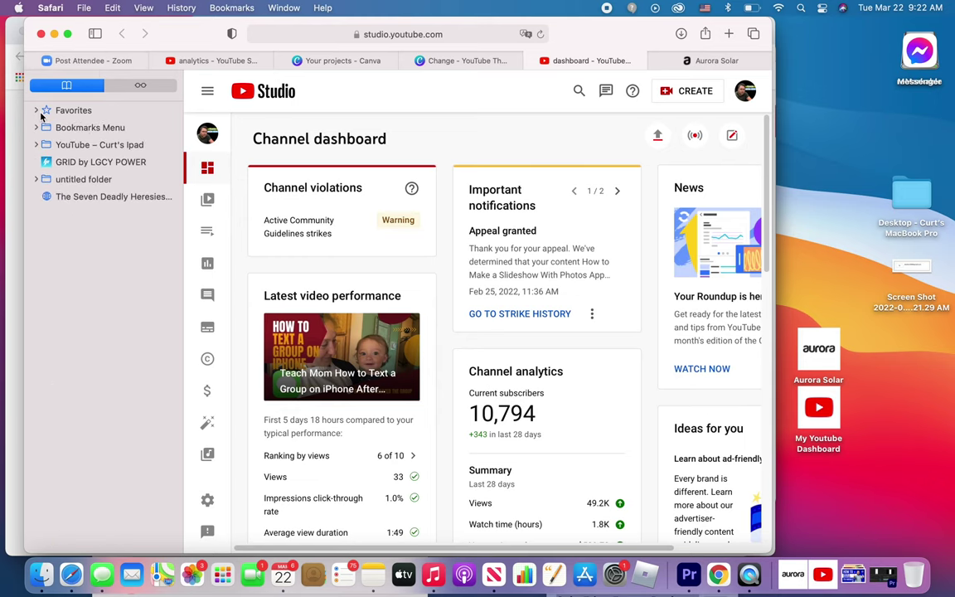
key("super+t")
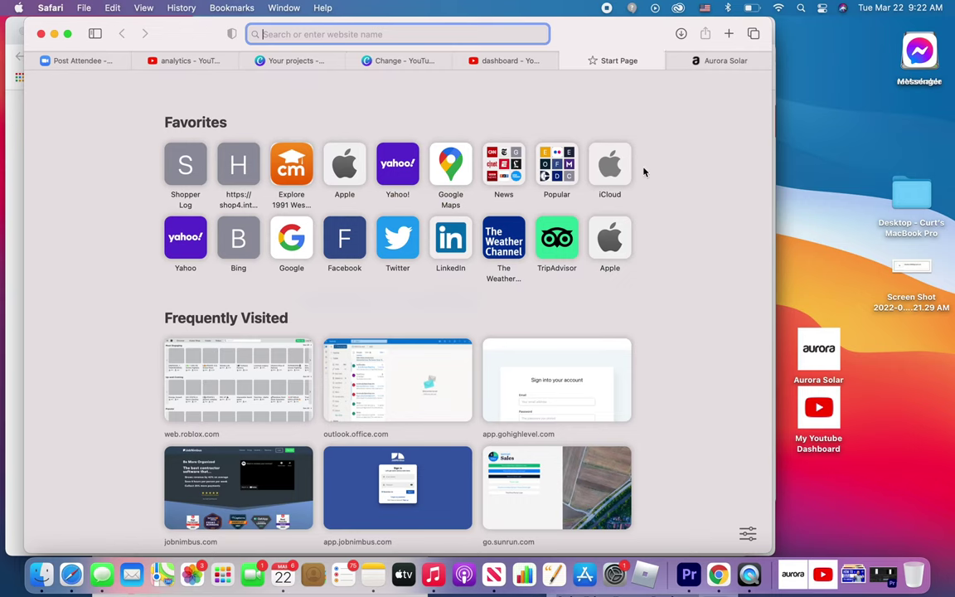
Back on the YouTube Studio dashboard, check the Bookmarks Menu folder and hide the sidebar
left_click(500, 63)
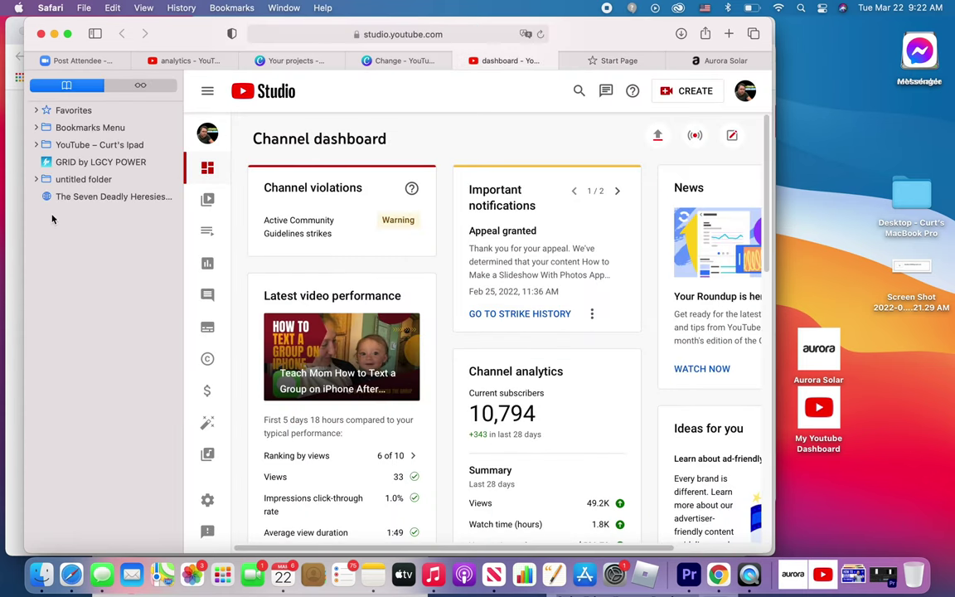
left_click(35, 128)
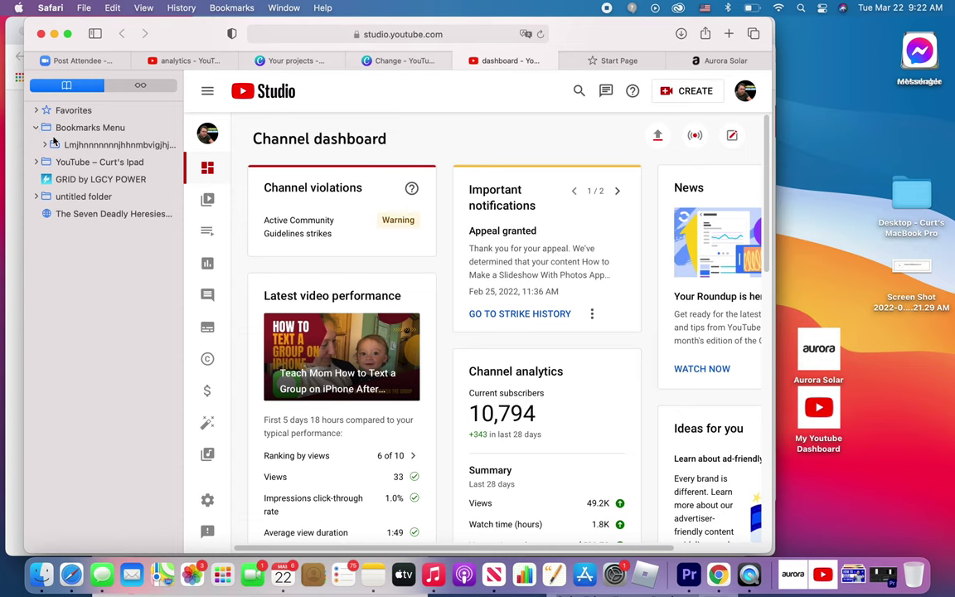
left_click(36, 128)
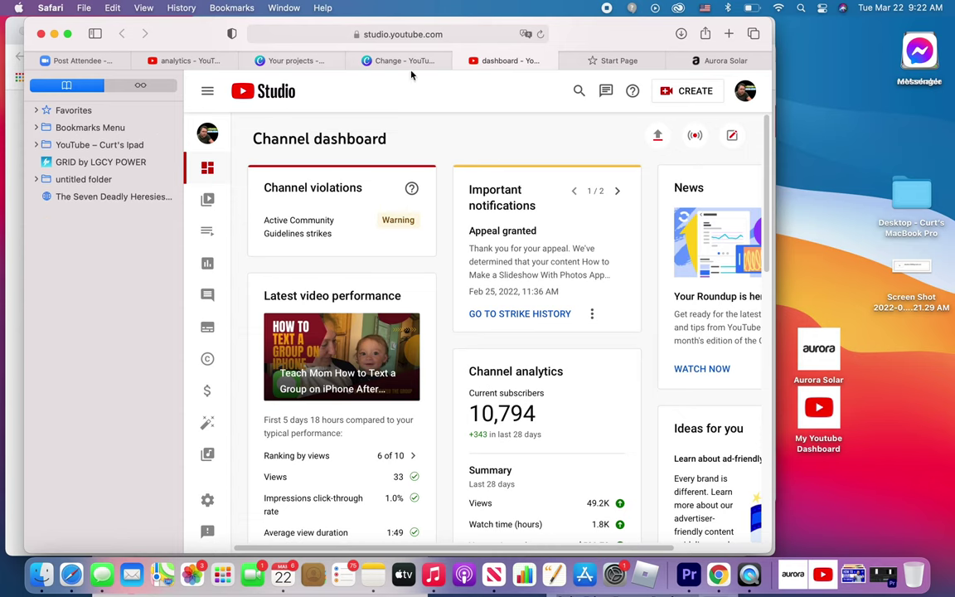
left_click(95, 34)
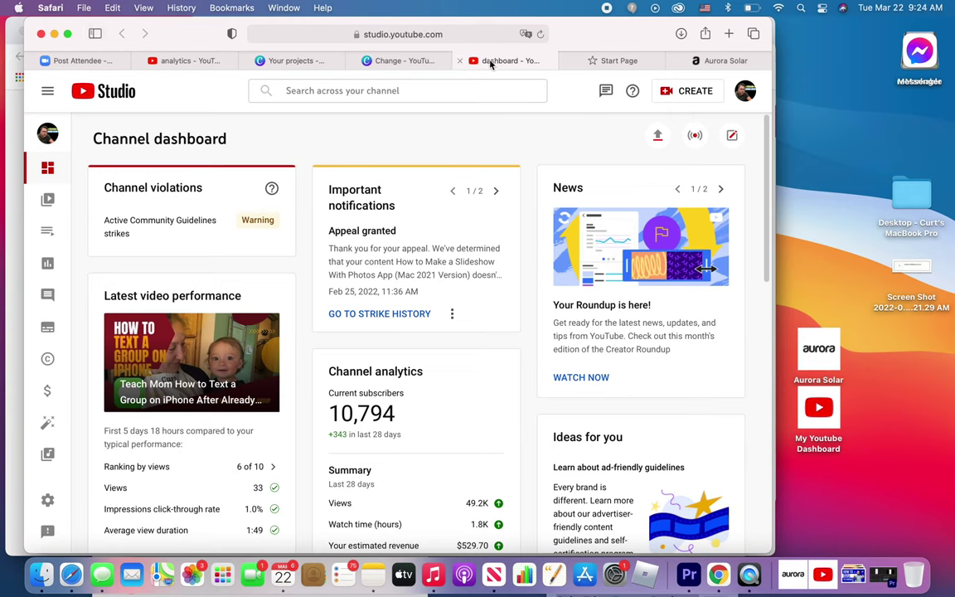
Add the current dashboard page to the Favorites folder, titled 'Channel dashboard - YouTube Studio'
left_click(232, 7)
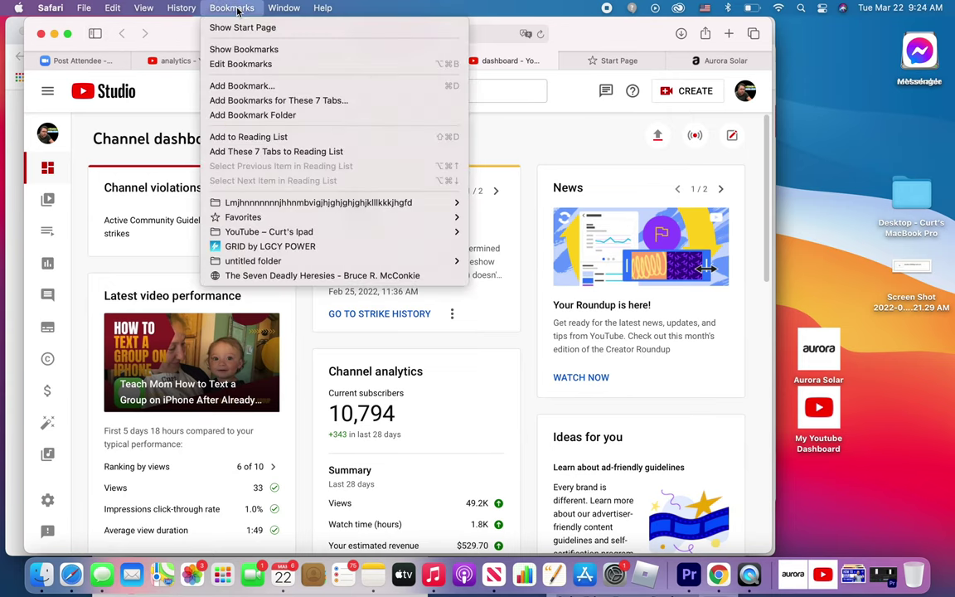
left_click(263, 86)
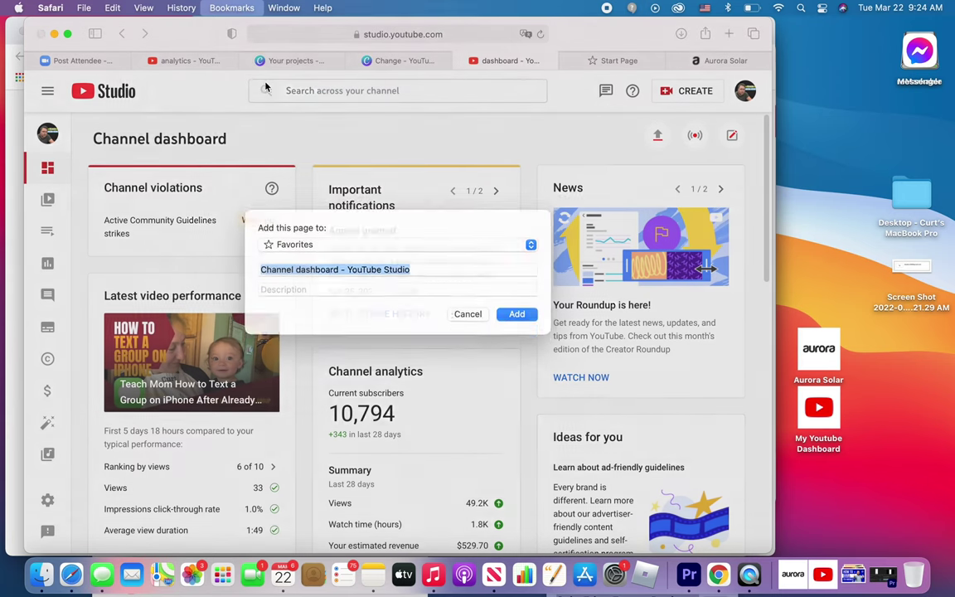
left_click(508, 259)
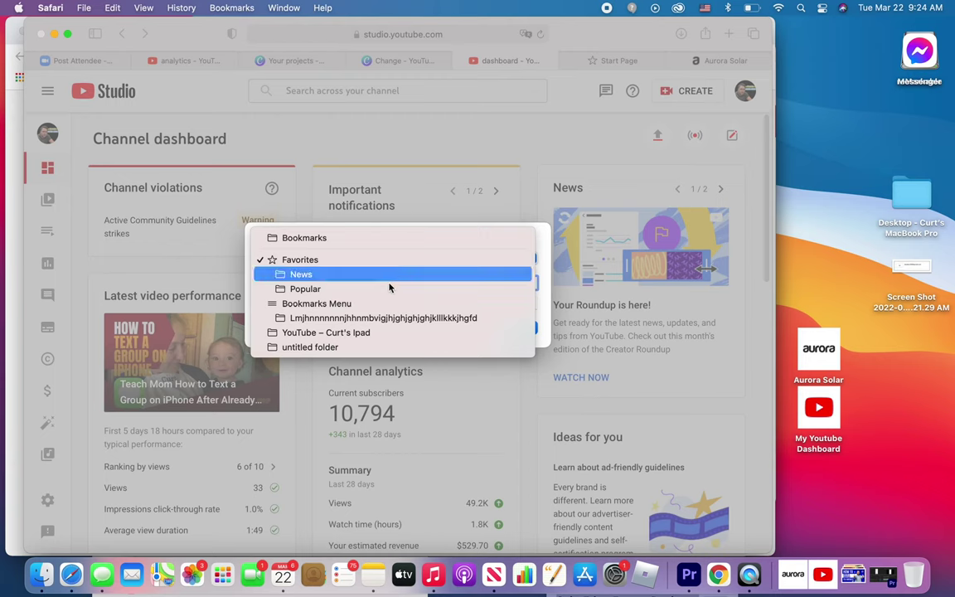
left_click(345, 264)
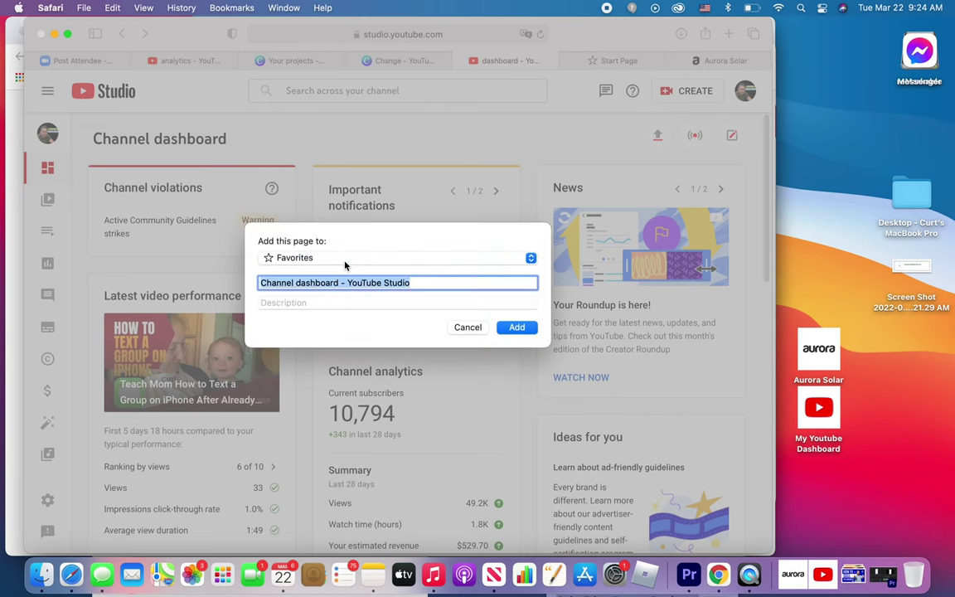
left_click(518, 329)
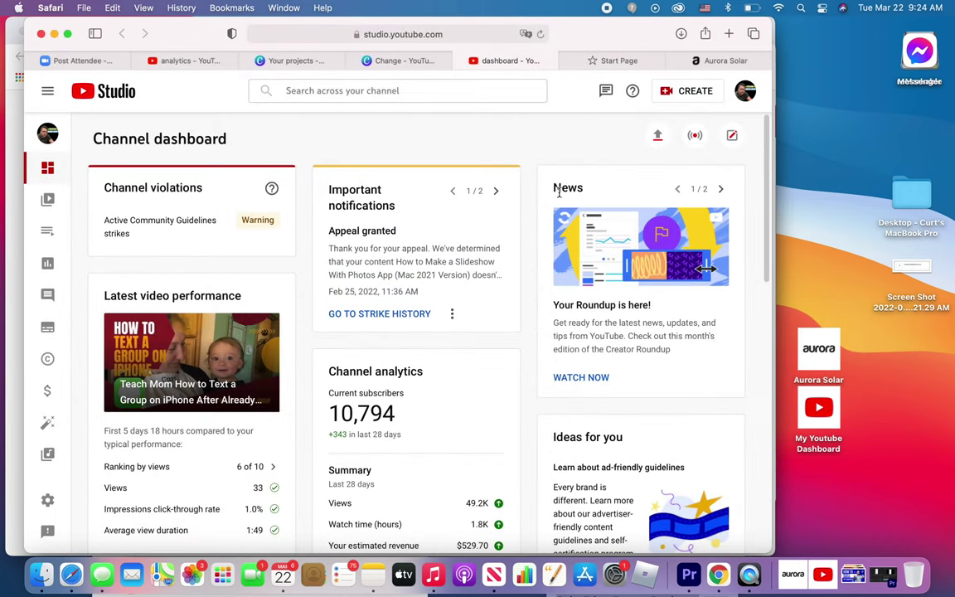